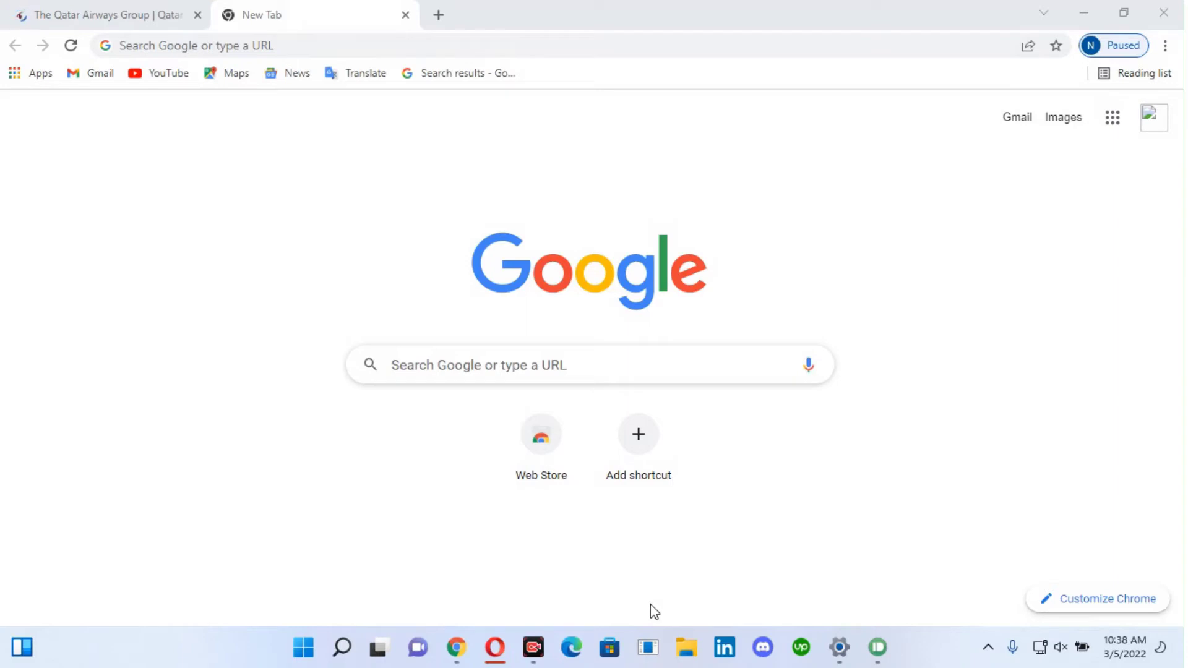
Step: Try to search Google for "PUSH Bullets"
left_click(479, 368)
type("P")
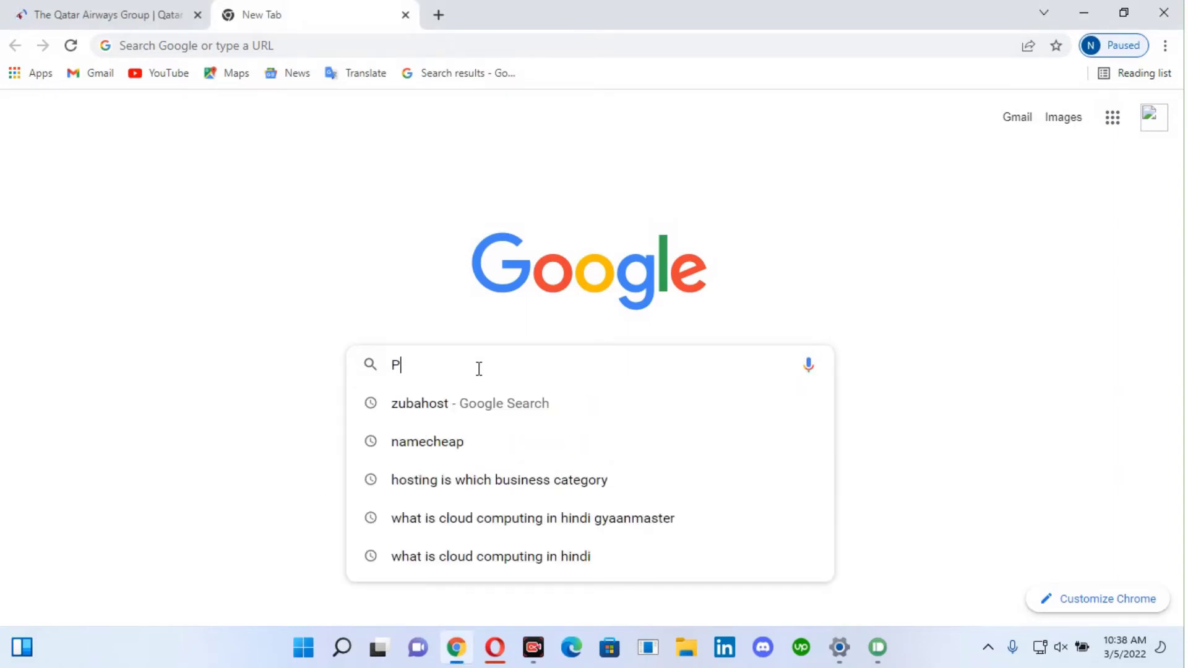
type("USH BU")
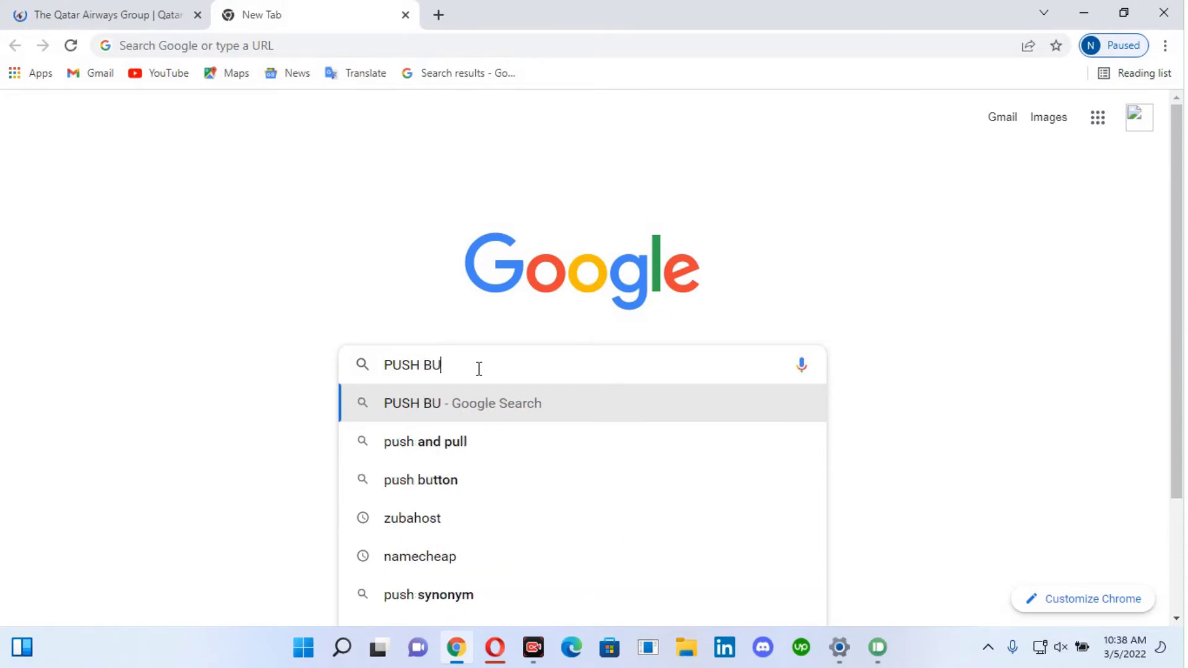
key("BackSpace")
type("ule")
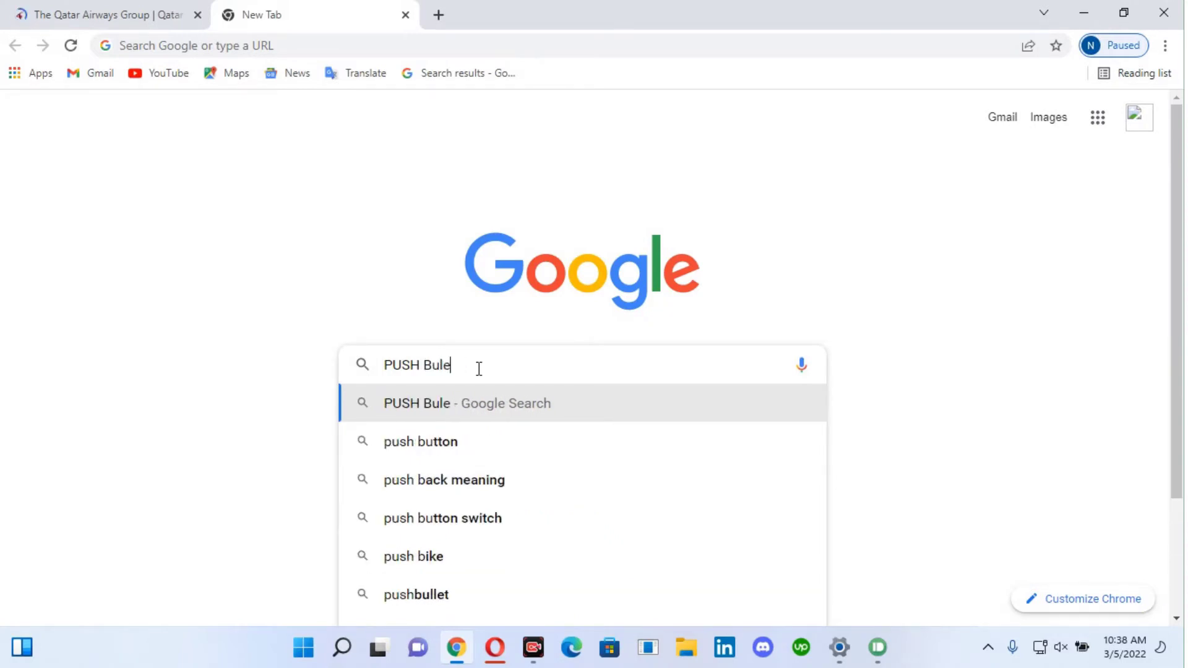
key("BackSpace")
type("letd")
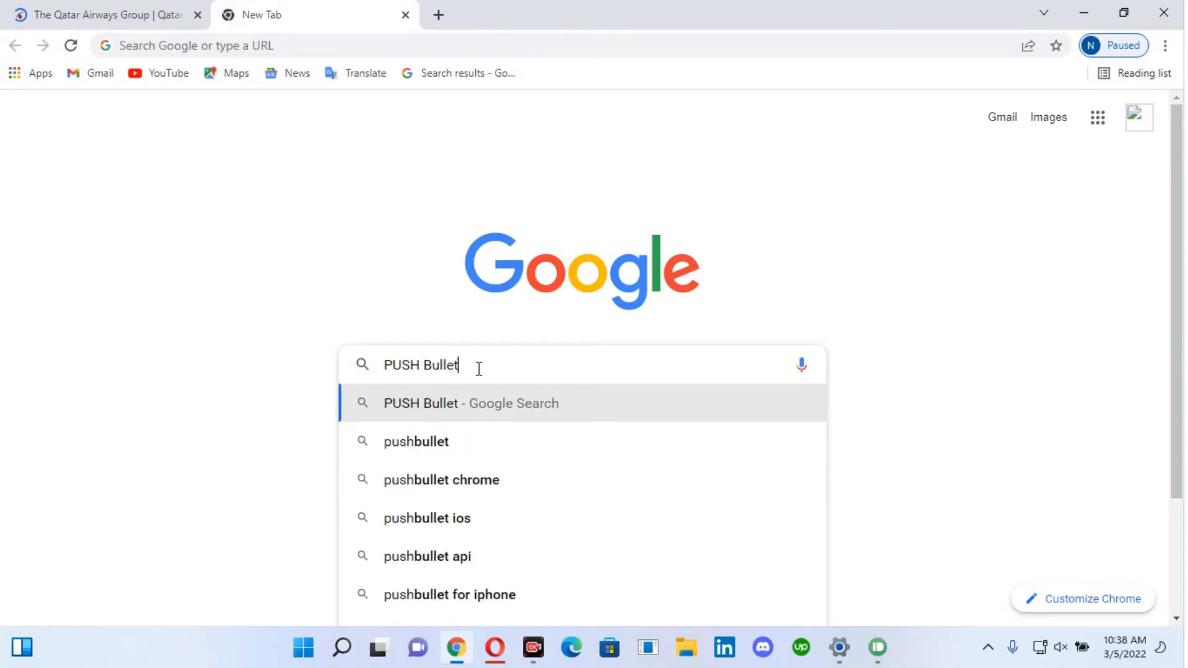
key("BackSpace")
key("BackSpace")
type("s")
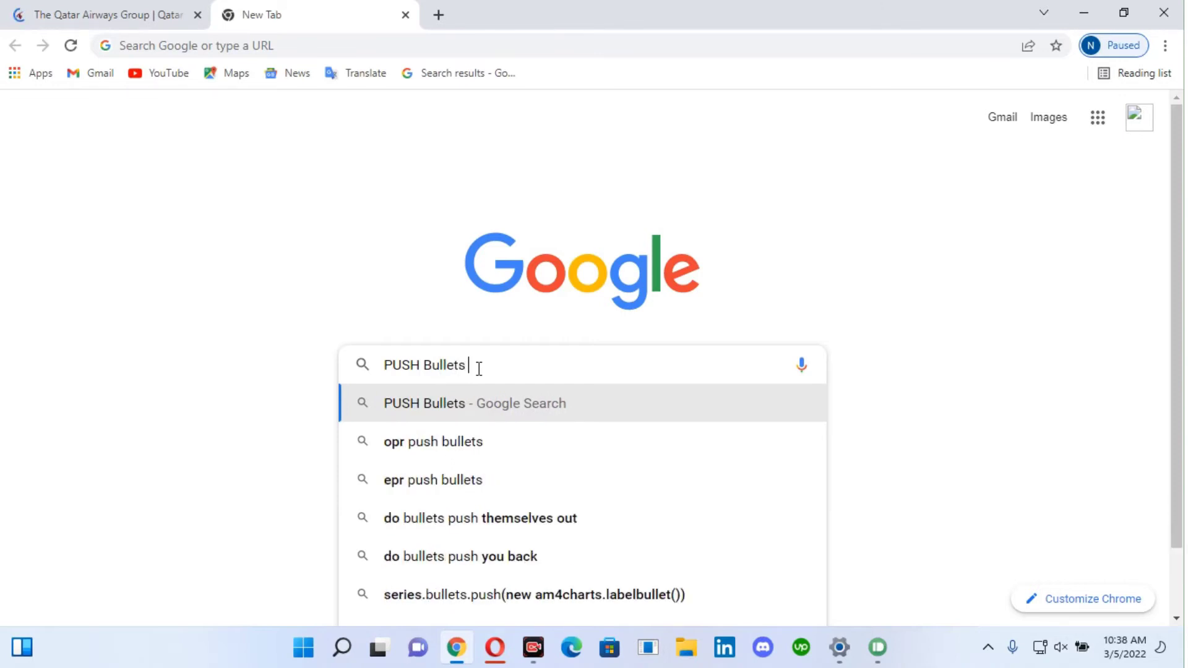
left_click(467, 456)
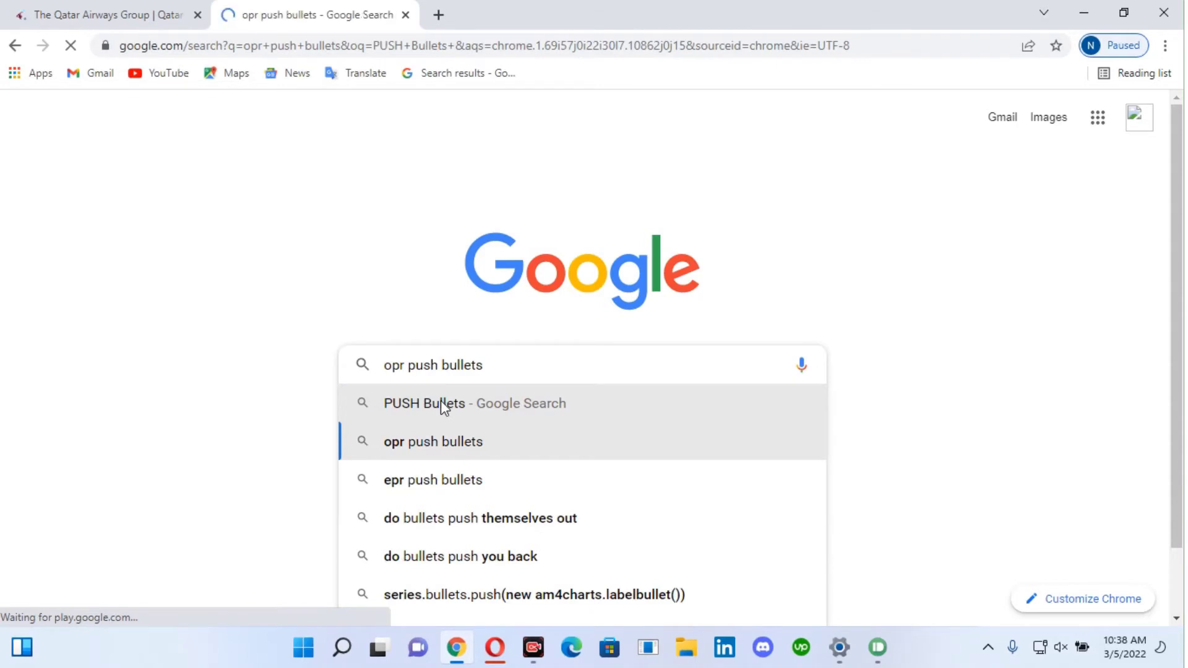
Step: Search Google for "push bullets for pc"
left_click_drag(247, 127, 3, 155)
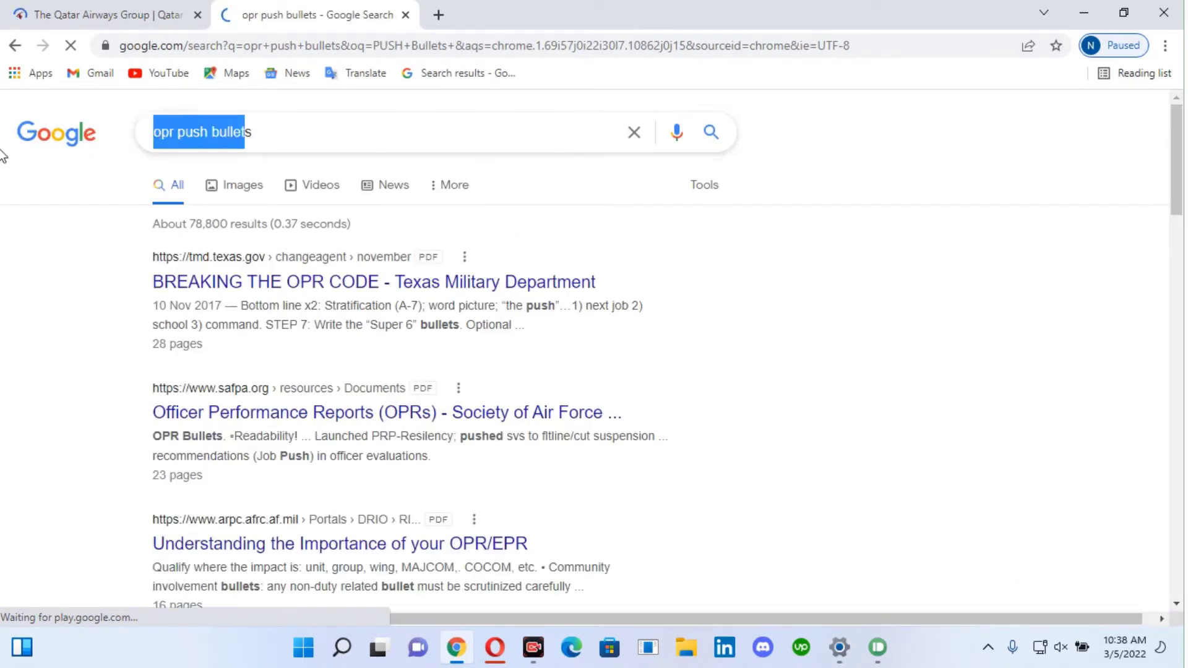
type("pushhs")
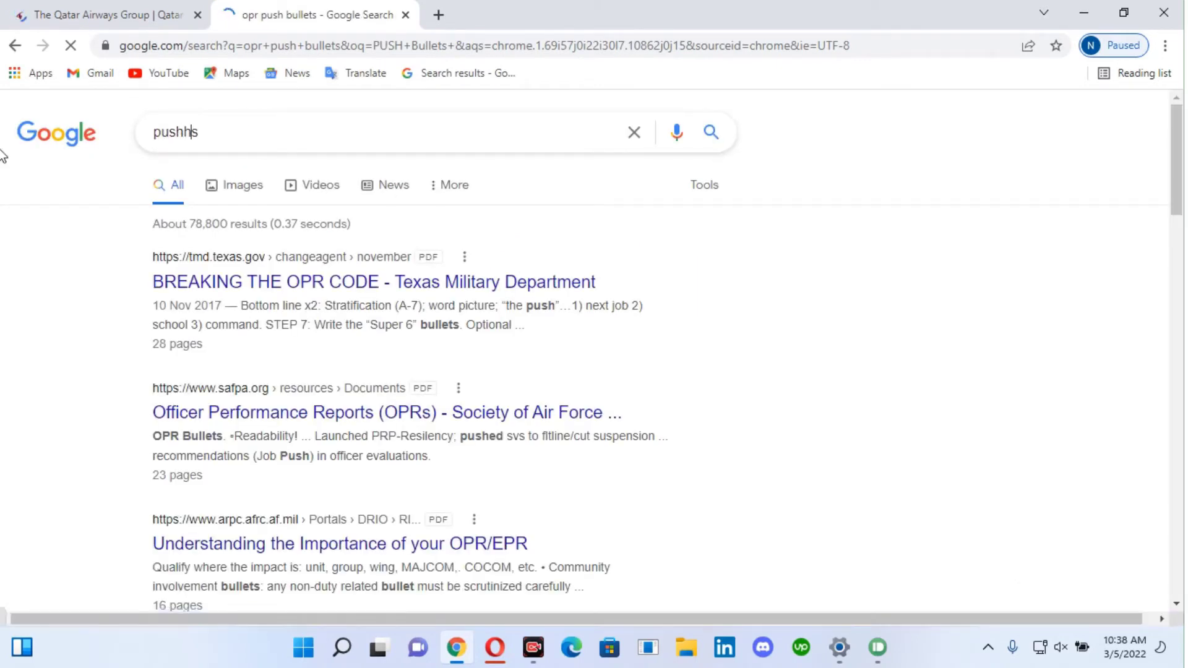
key("BackSpace")
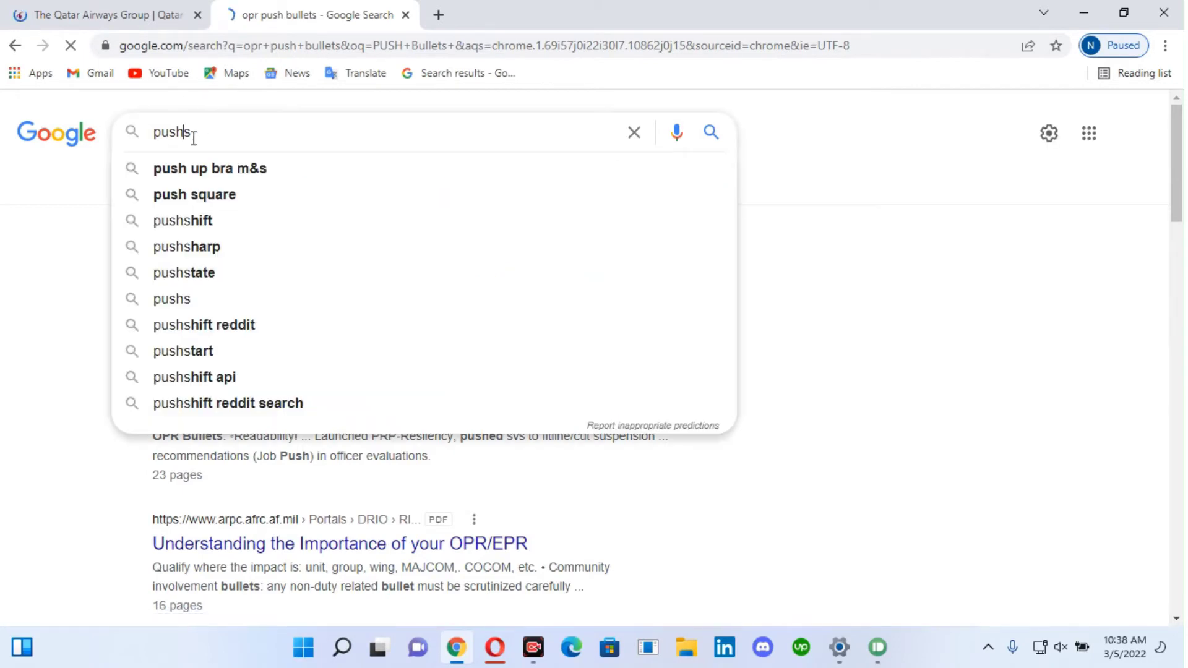
key("Delete")
type("m")
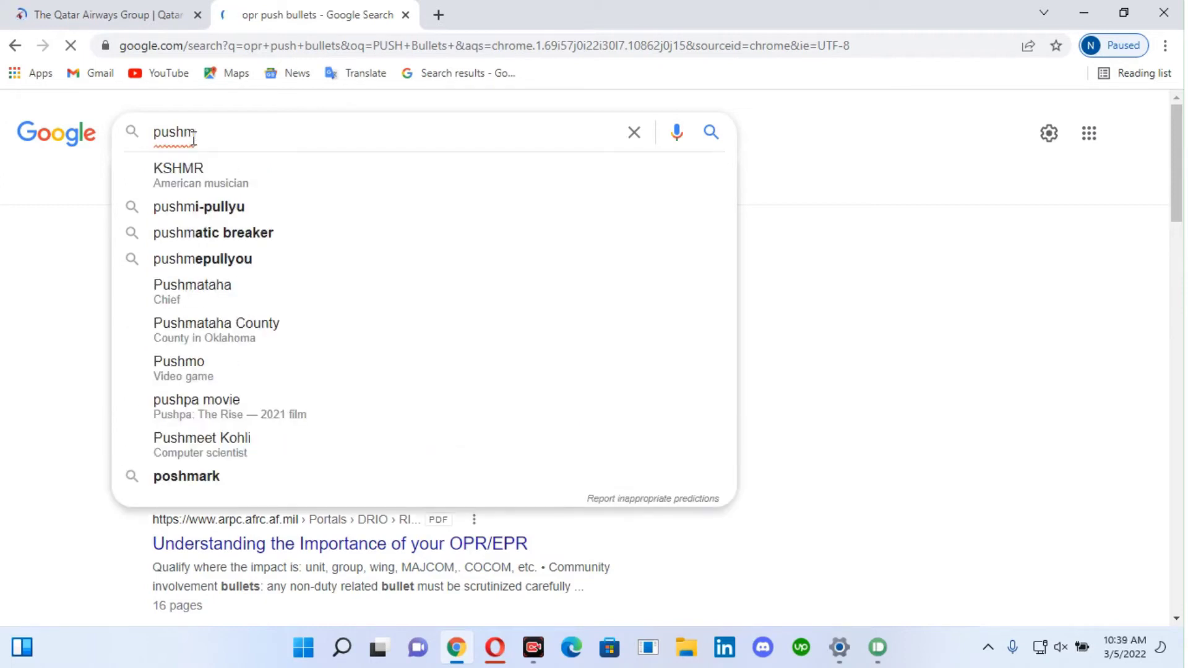
key("BackSpace")
type("bullets")
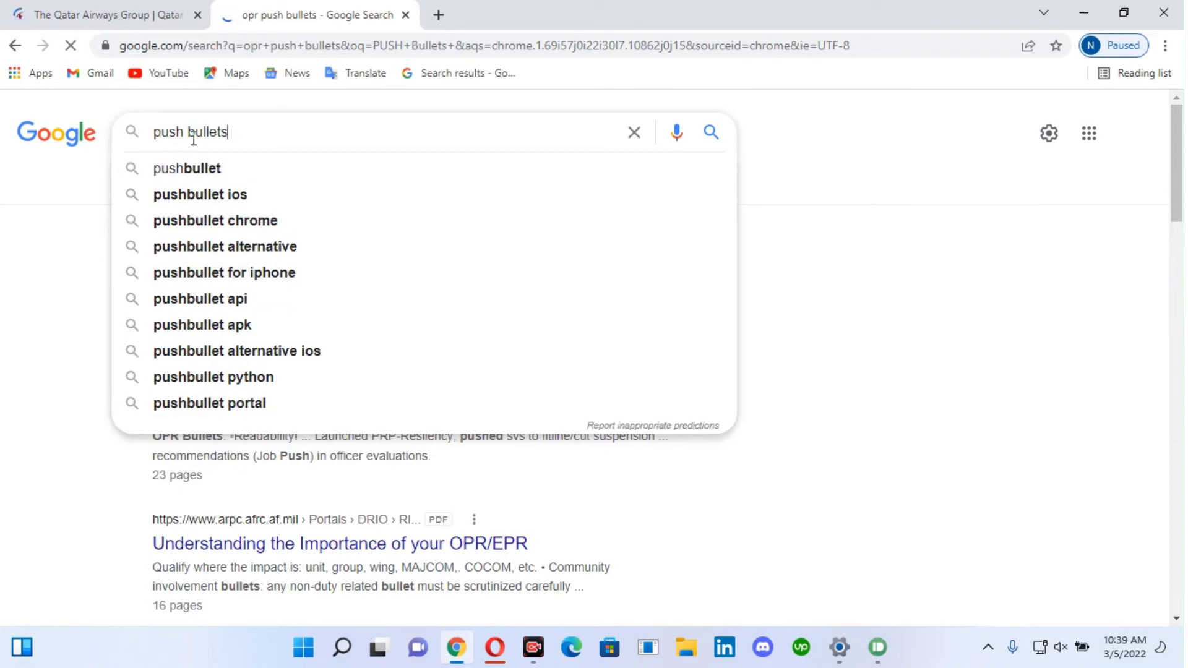
type(" for ")
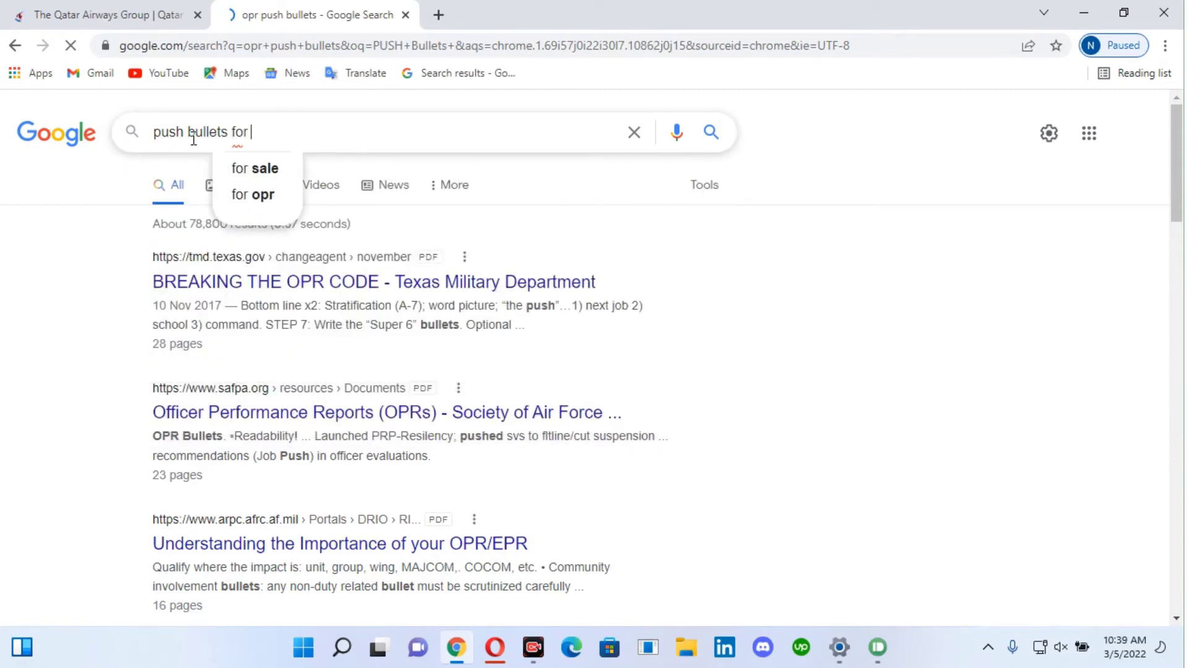
type("pc")
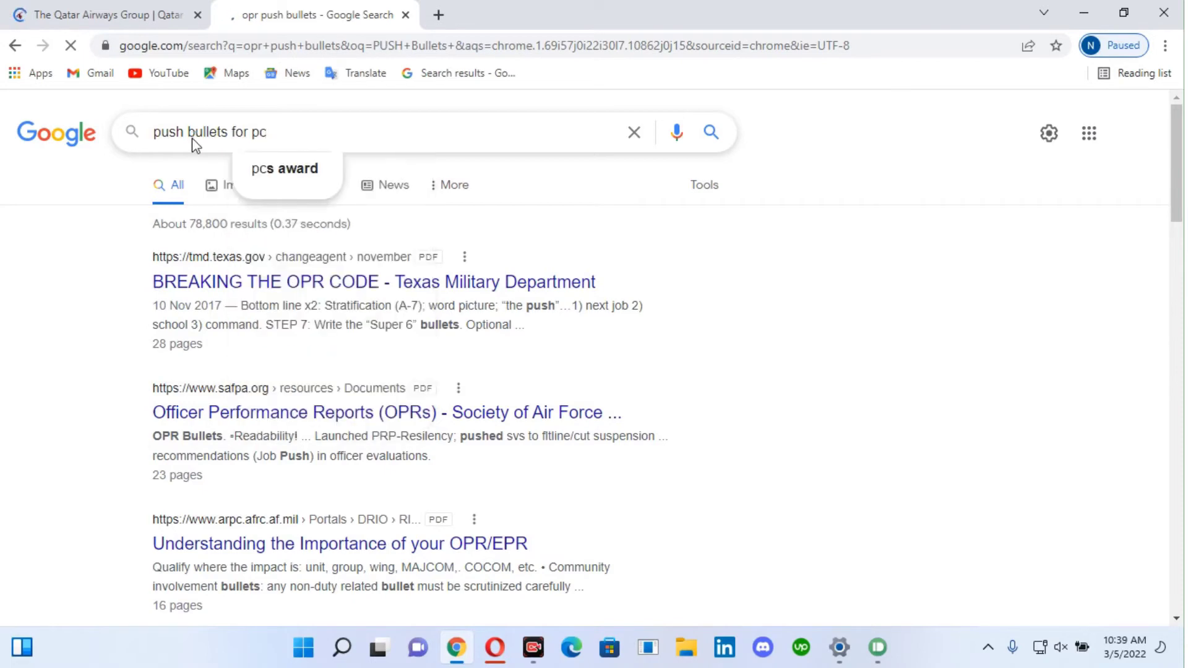
key("Return")
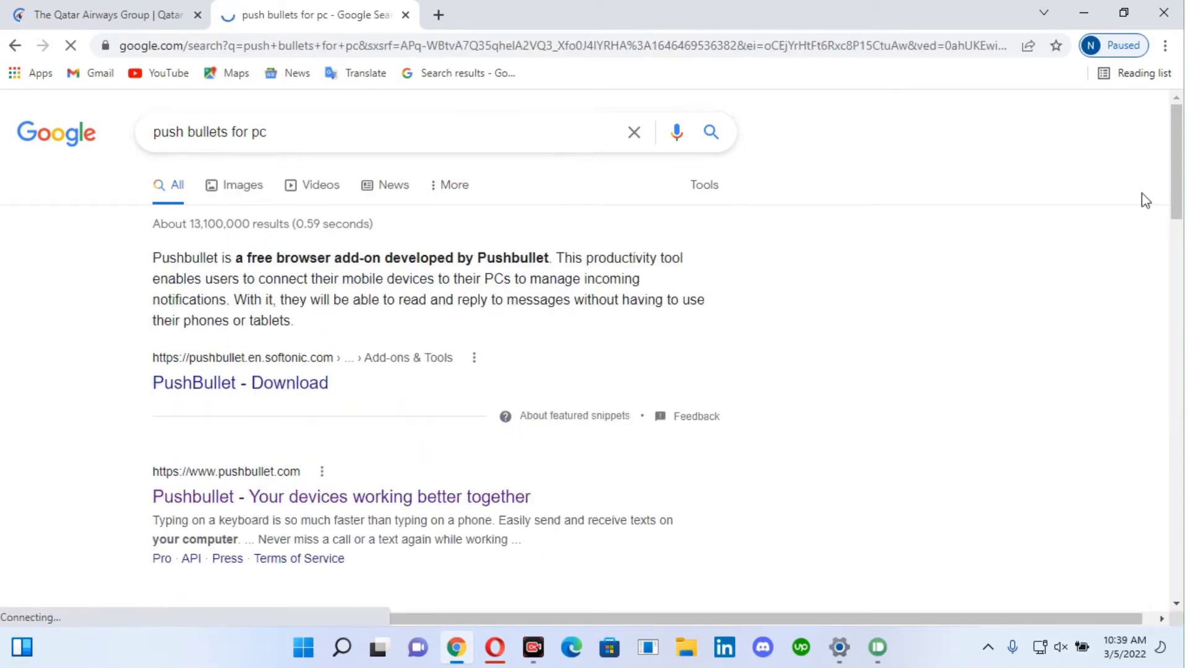
Step: Open the official pushbullet.com website from the search results
scroll(1178, 184, "down", 3)
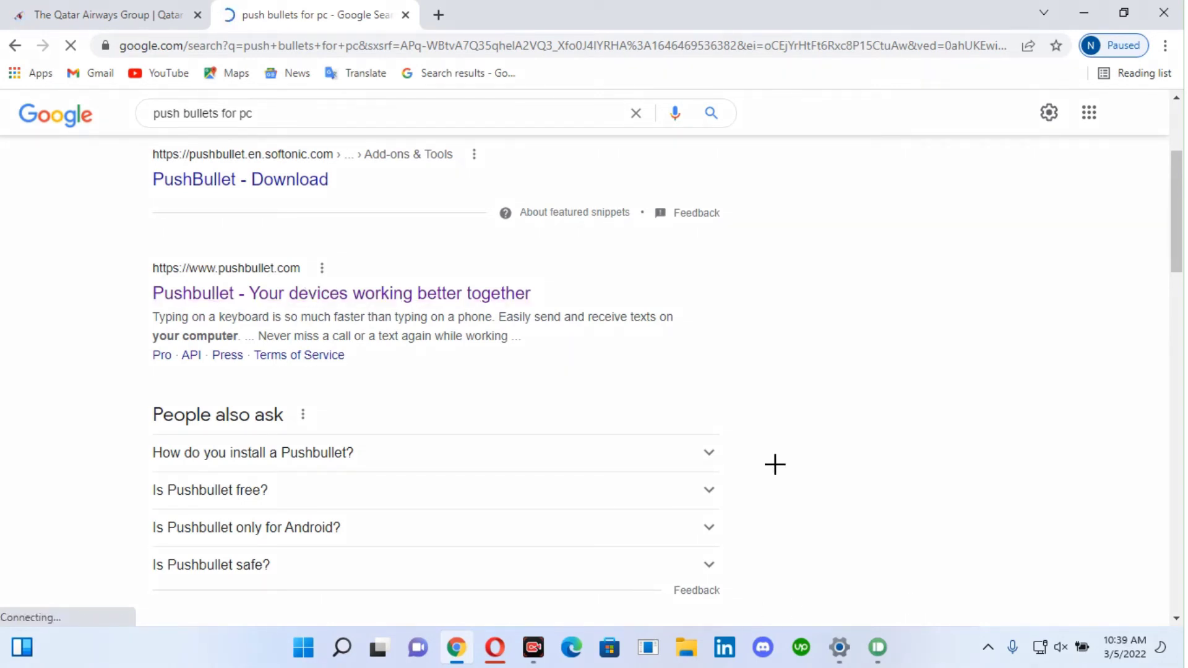
left_click_drag(774, 463, 352, 296)
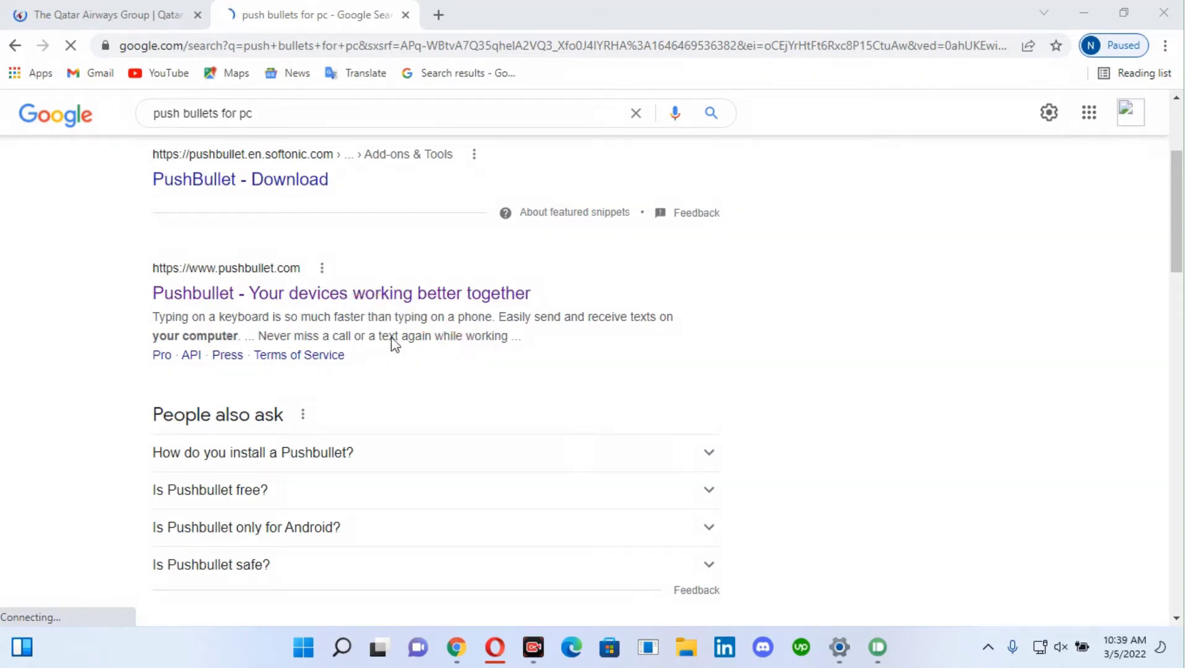
left_click(345, 300)
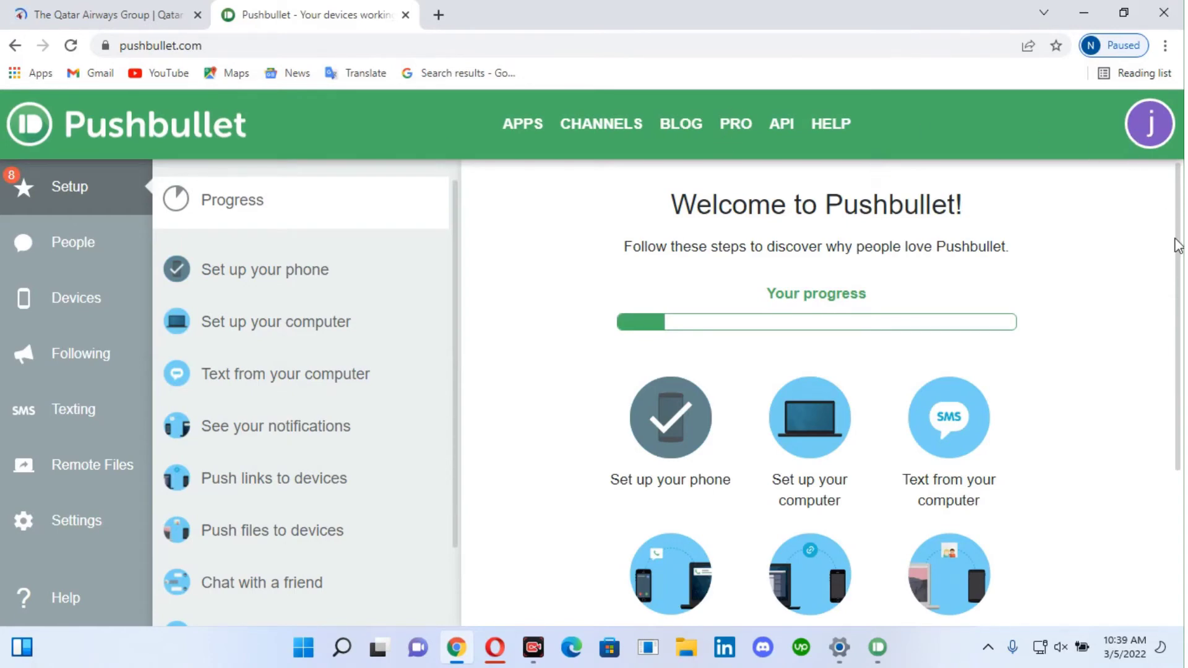
Step: Open the "Set up your computer" instructions in Pushbullet's setup section
left_click_drag(1177, 245, 1182, 302)
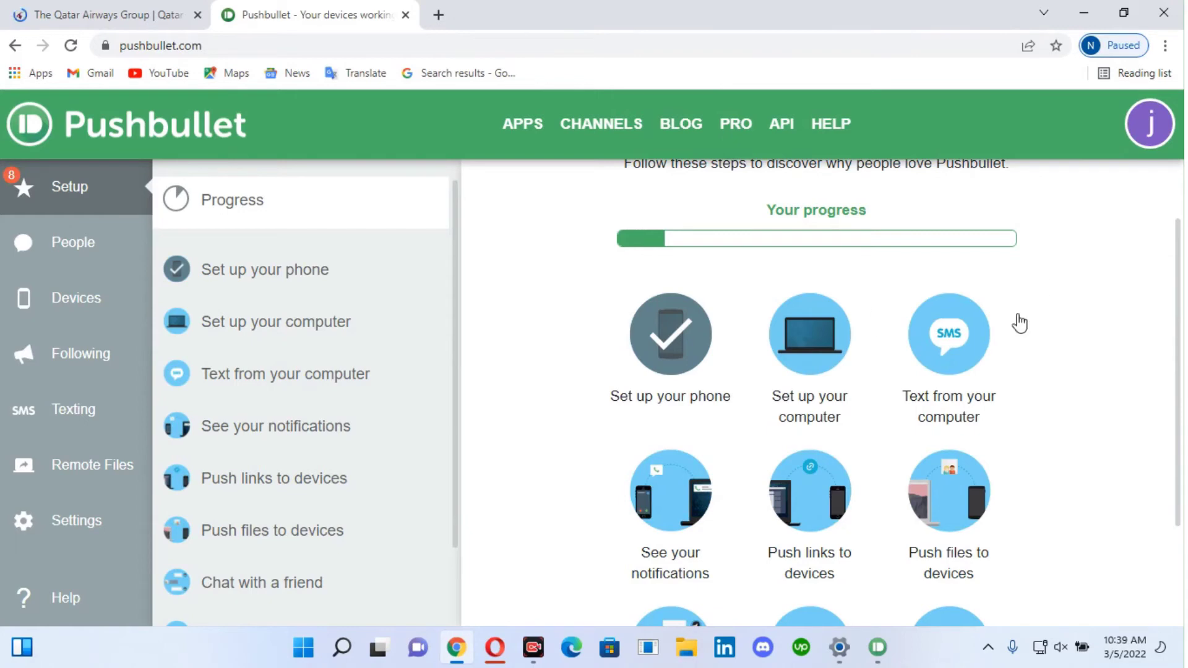
left_click_drag(1176, 295, 1180, 323)
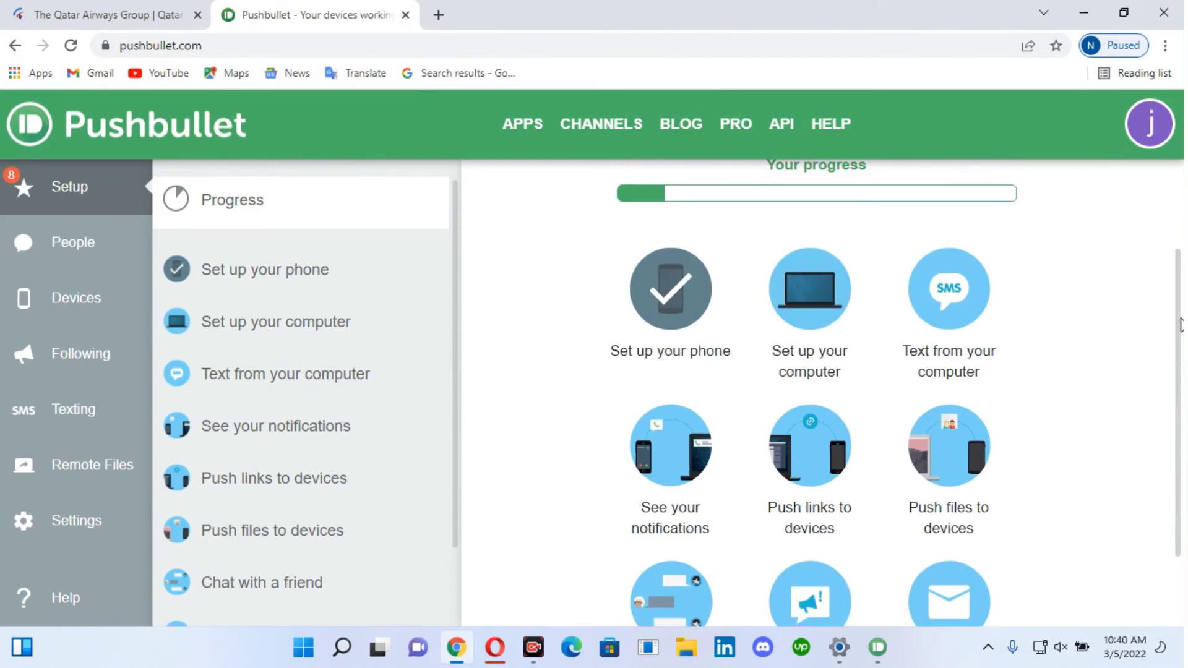
left_click(63, 188)
left_click(229, 325)
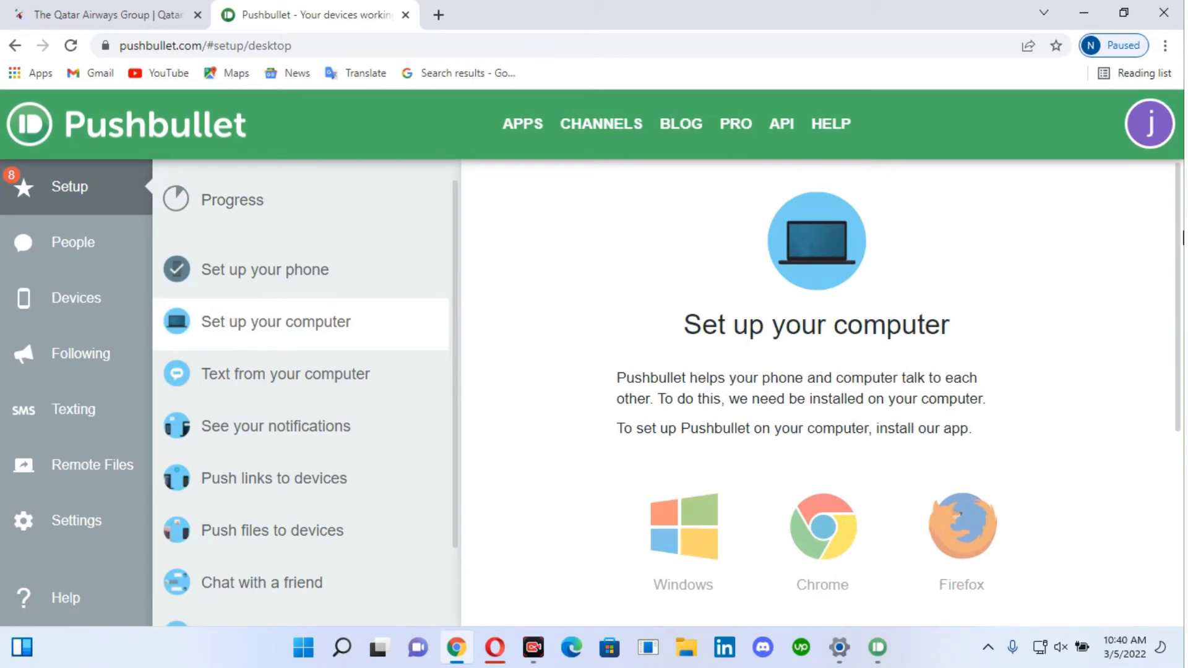
Step: Download the Pushbullet installer for Windows from the computer setup page
scroll(1182, 237, "down", 2)
scroll(1179, 254, "up", 1)
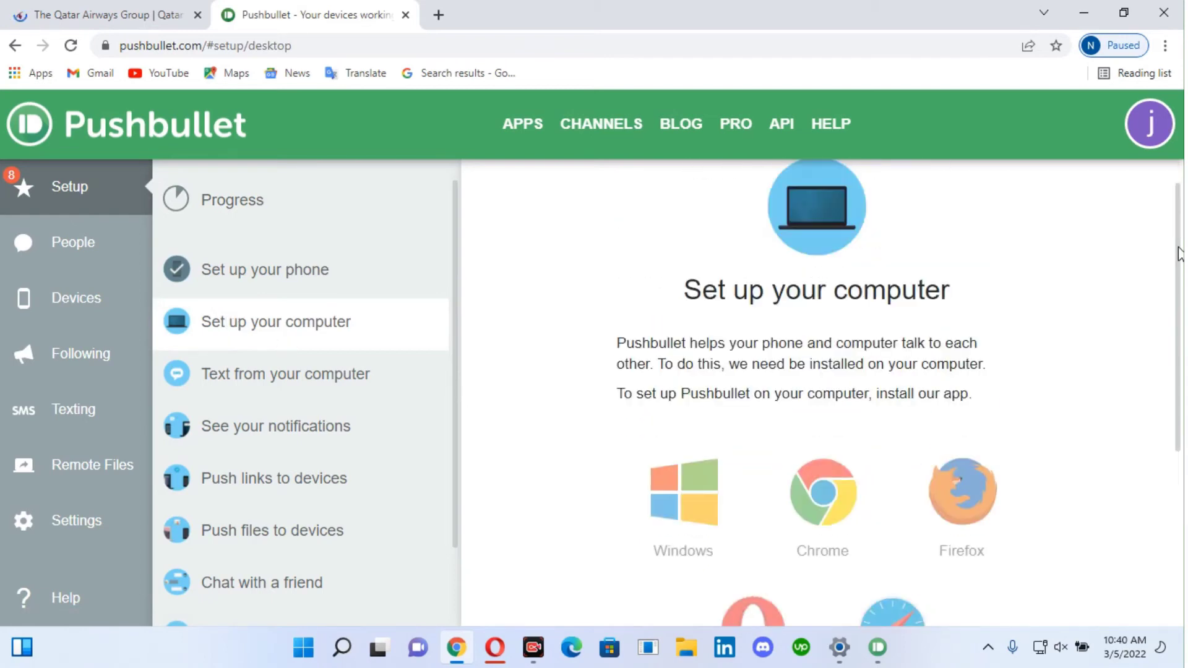
left_click_drag(1178, 254, 1178, 332)
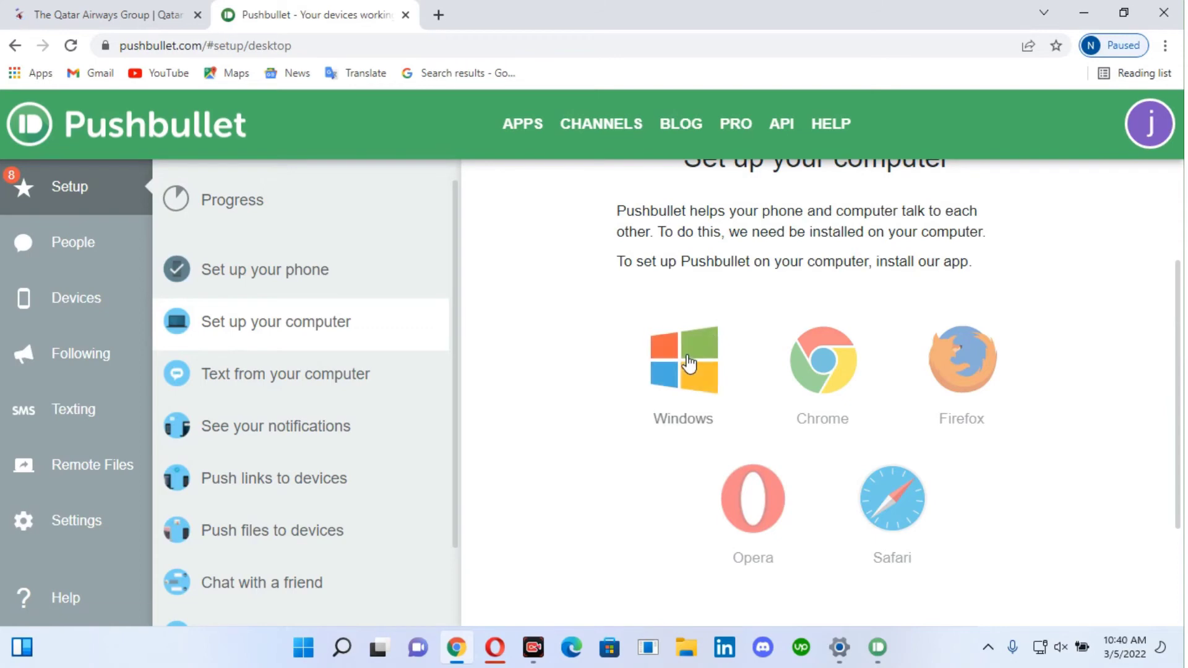
left_click(688, 385)
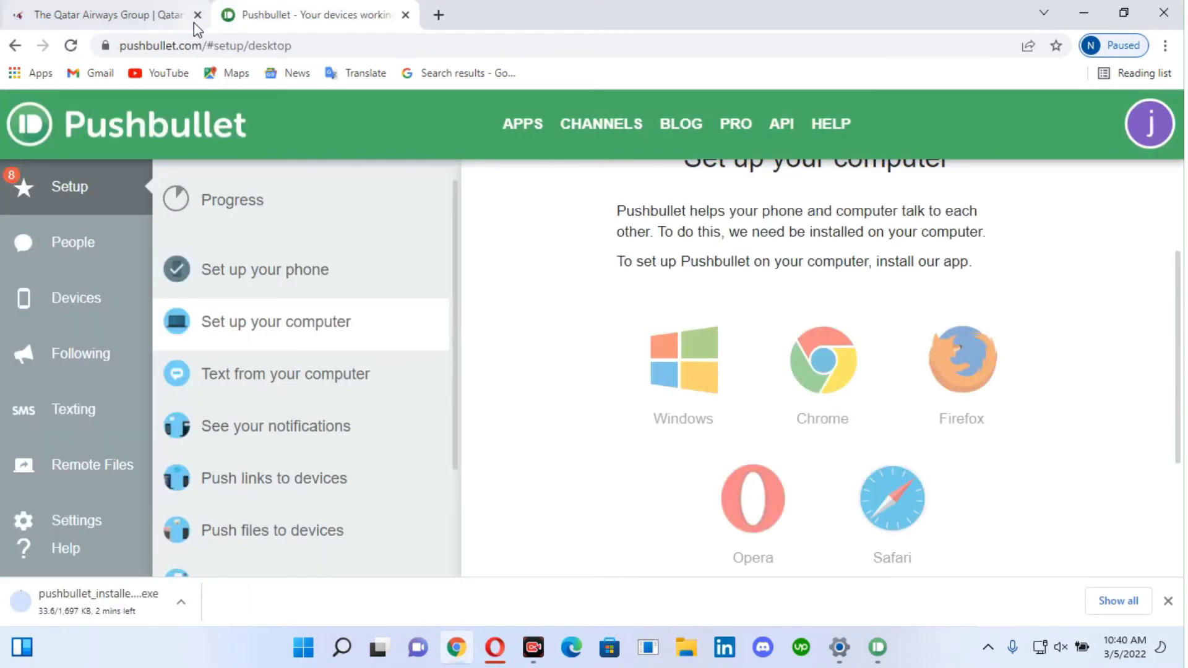
Step: Close the Qatar Airways page, keeping only the Pushbullet page open
left_click(195, 23)
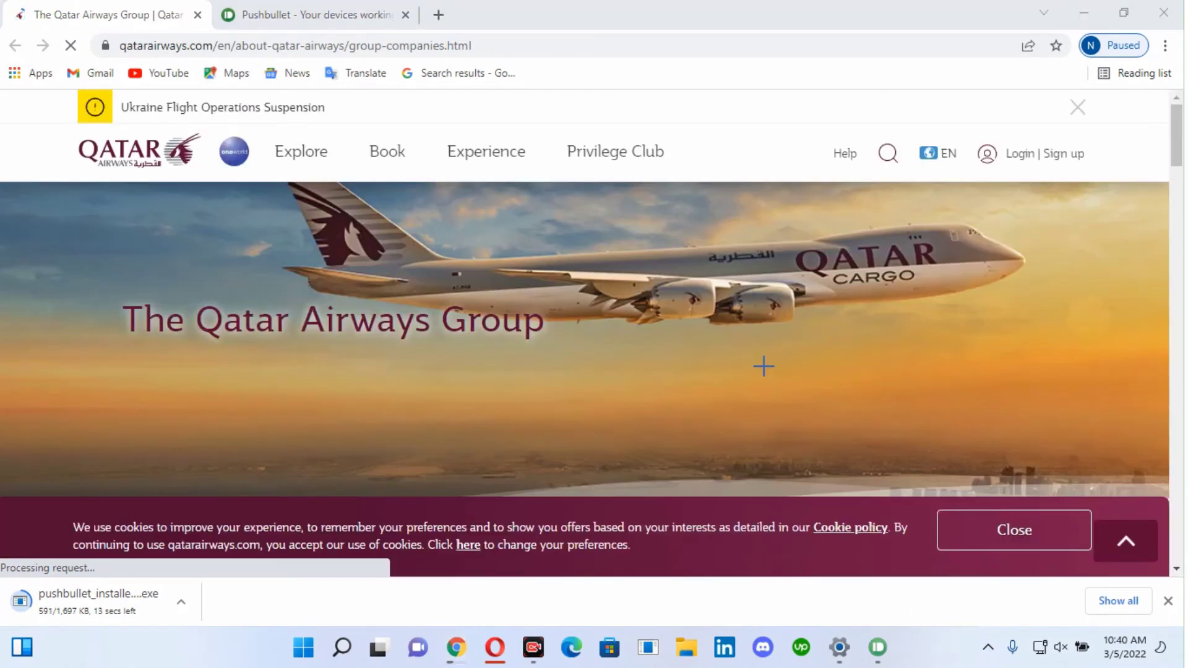
mouse_move(763, 366)
left_mouse_down()
mouse_move(225, 503)
mouse_move(107, 600)
left_mouse_up()
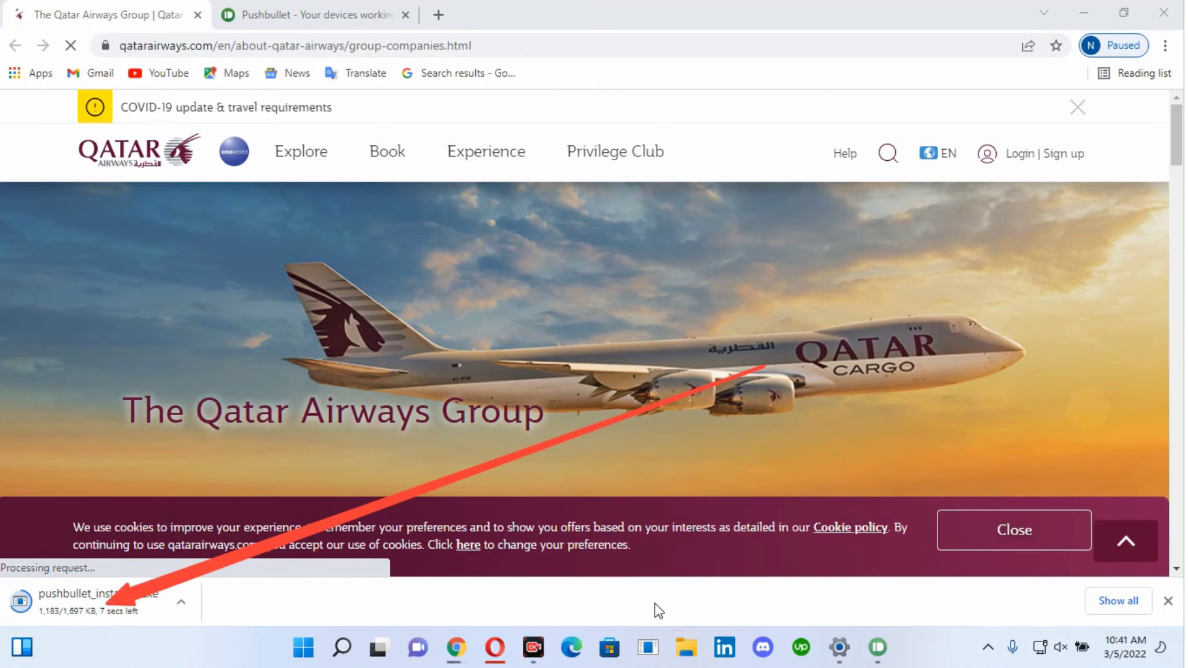
key("Escape")
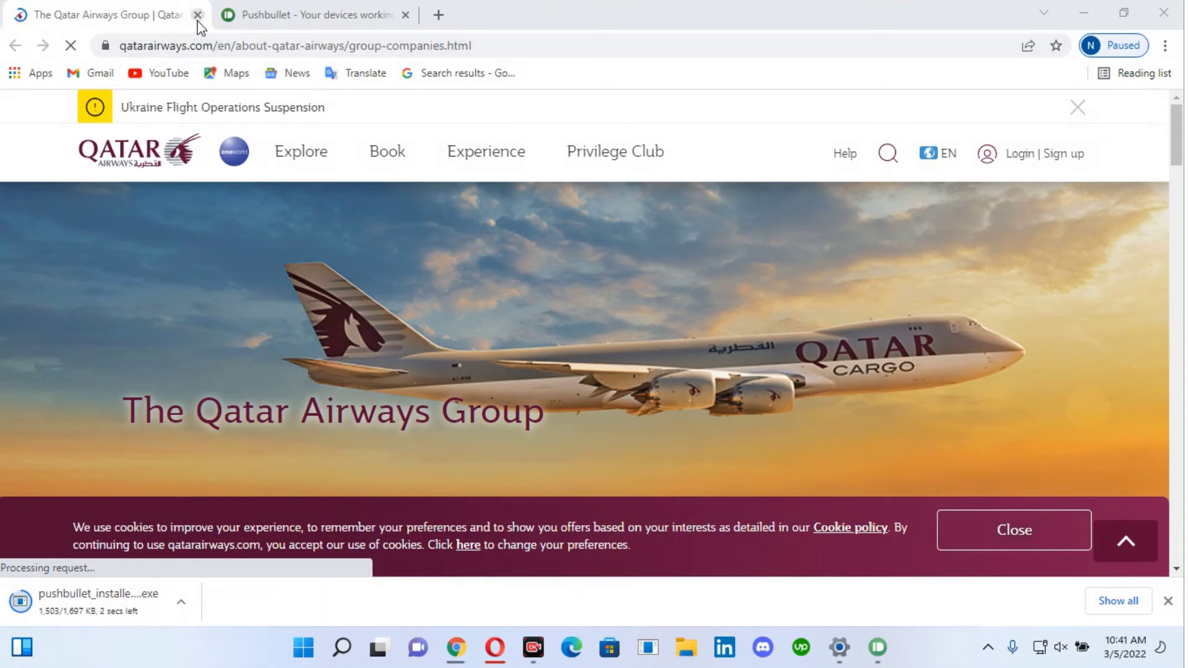
left_click(198, 22)
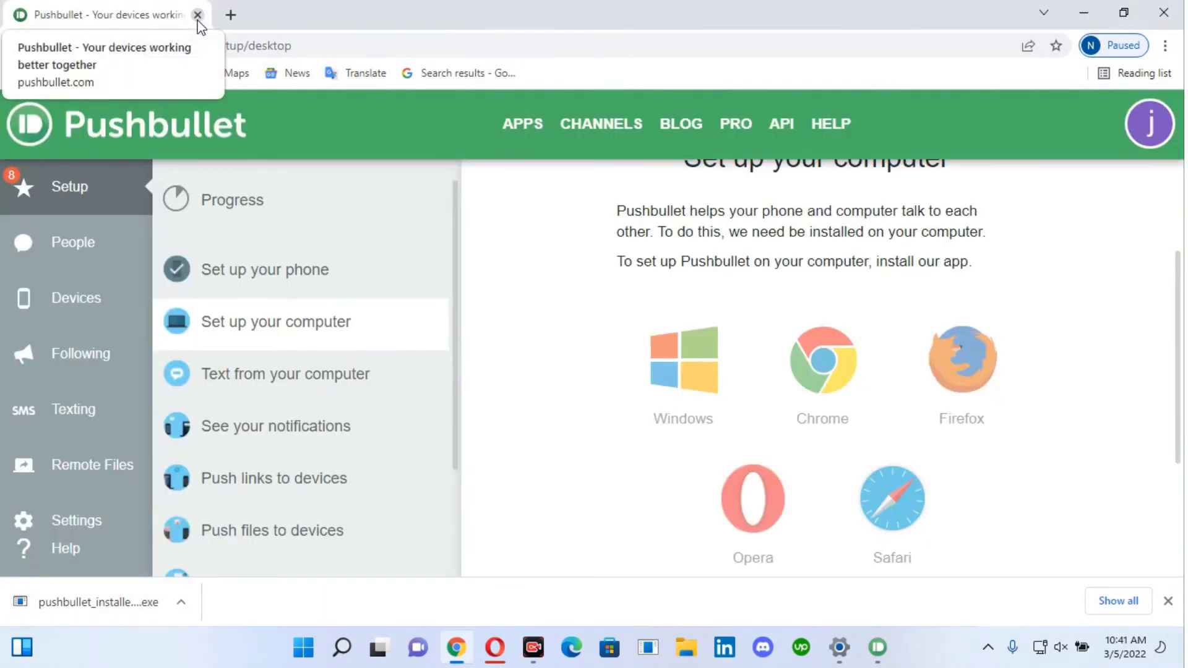
Step: Launch the downloaded Pushbullet installer and exit its setup wizard without installing
left_click(179, 602)
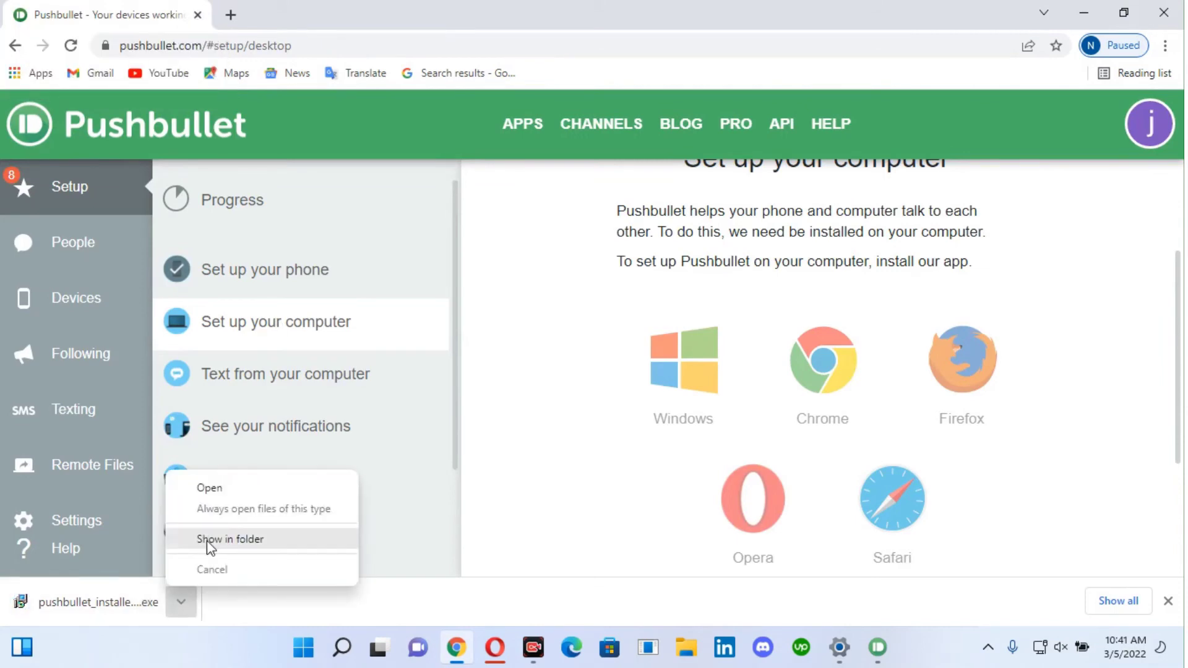
left_click(209, 489)
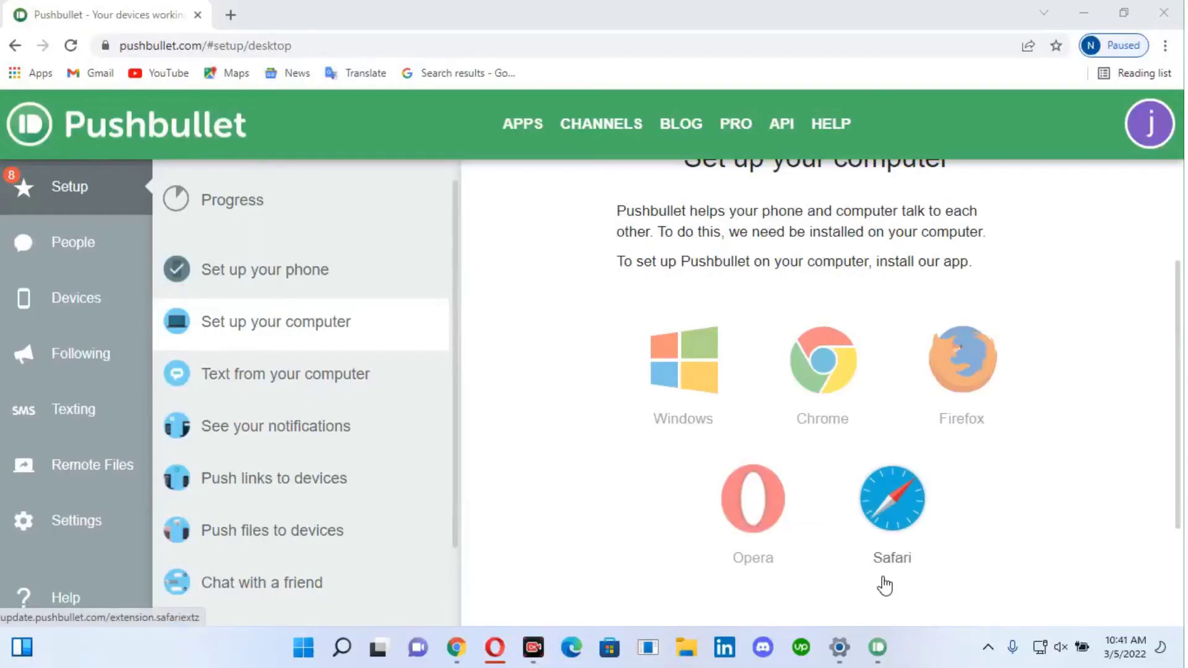
mouse_move(877, 660)
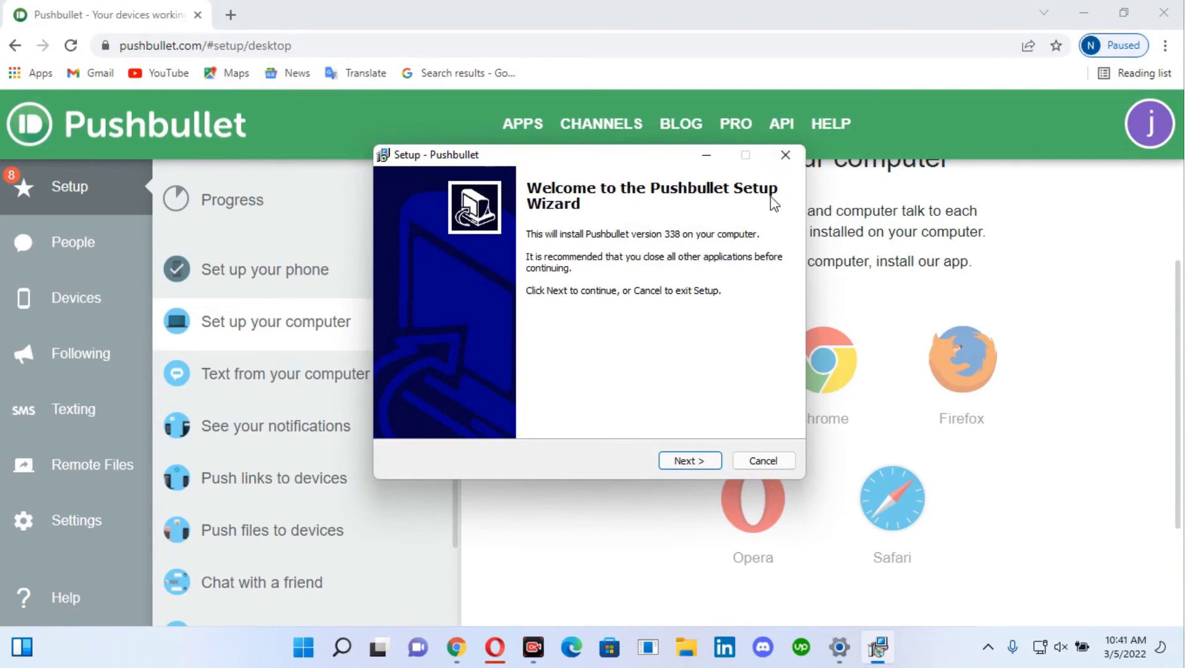
left_click(785, 158)
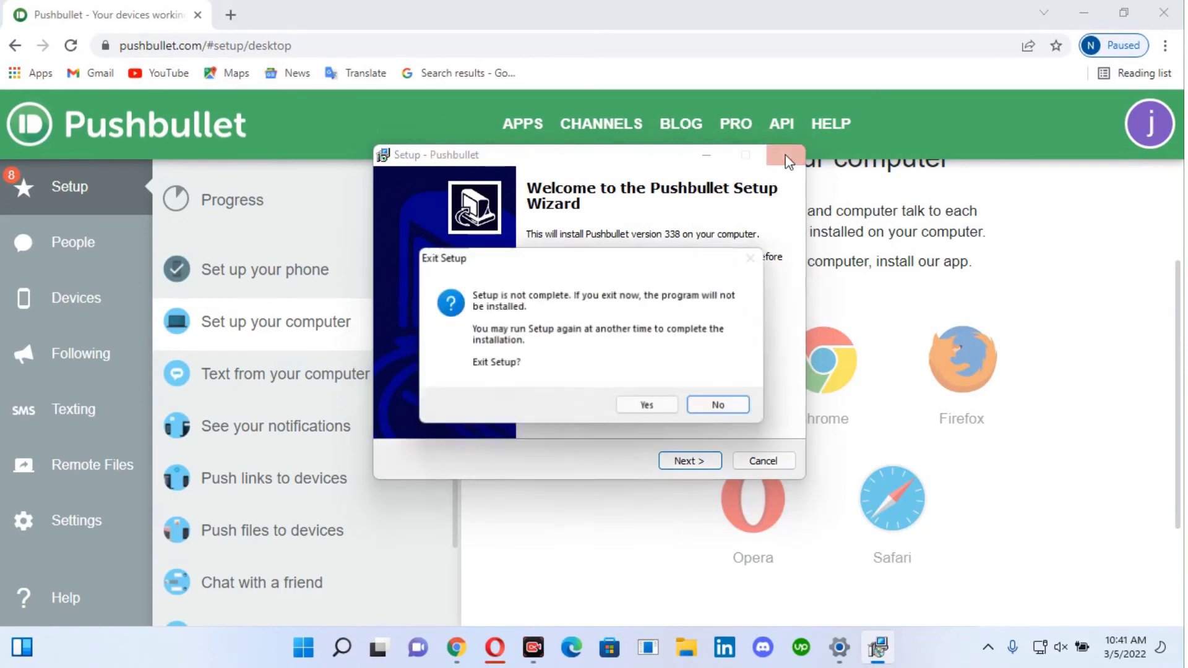
left_click(655, 409)
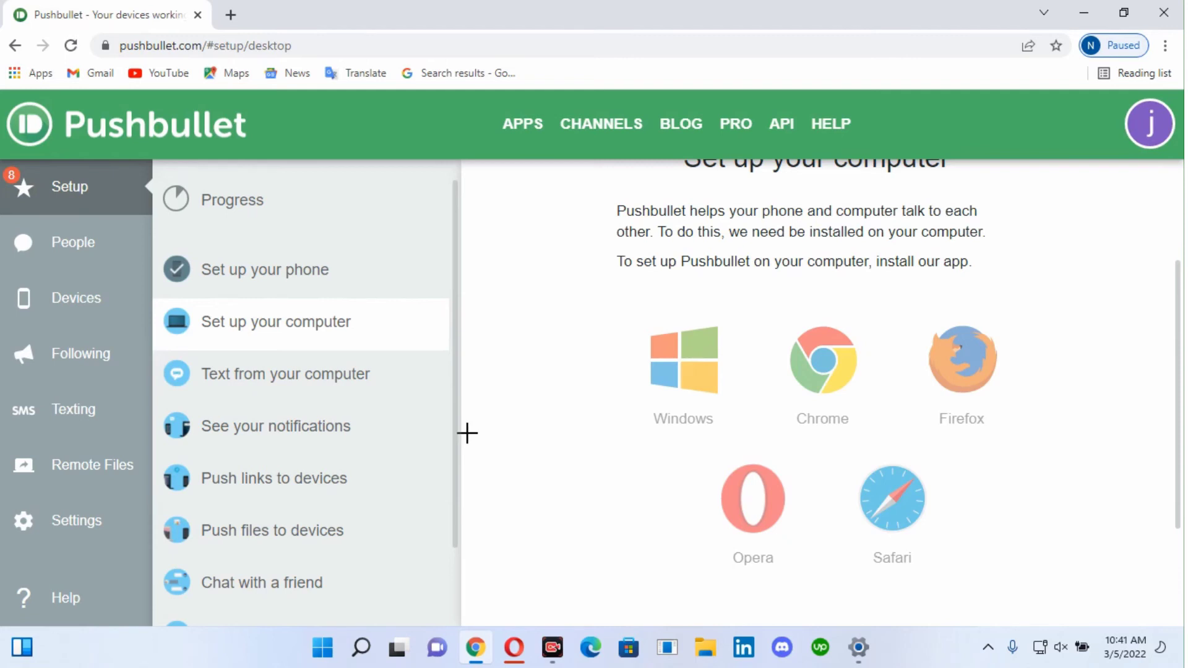
Step: Open Pushbullet's Texting section to show the phone's SMS conversations
mouse_move(467, 433)
left_mouse_down()
mouse_move(129, 400)
mouse_move(98, 408)
left_mouse_up()
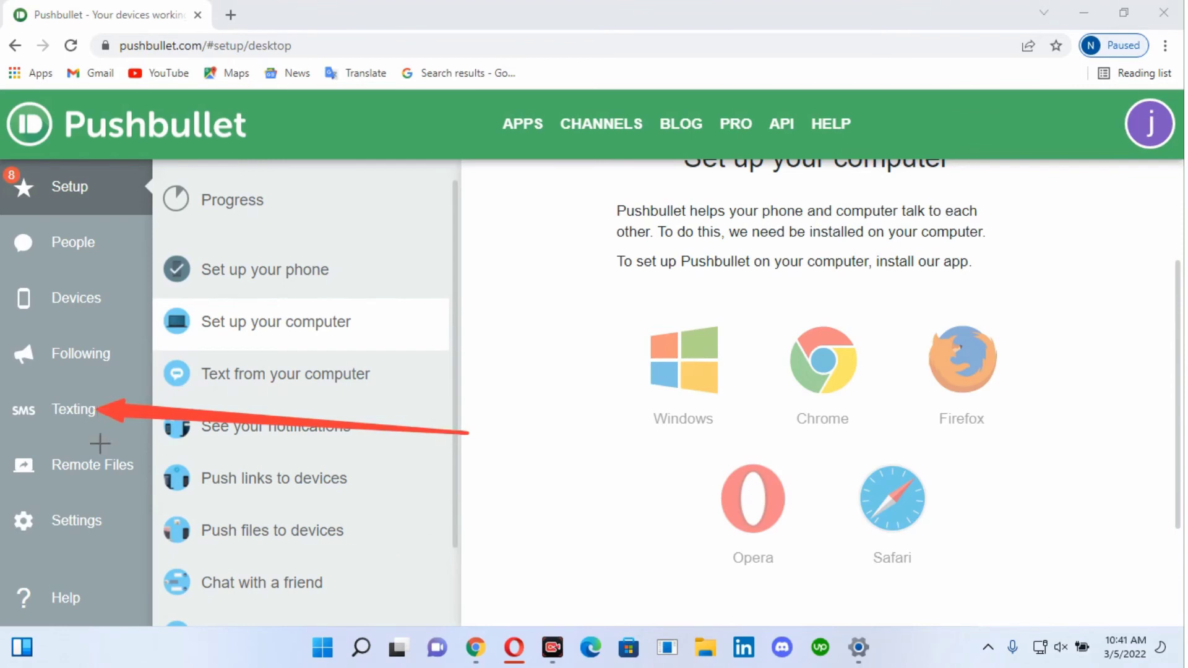
mouse_move(1, 381)
left_mouse_down()
mouse_move(59, 467)
mouse_move(115, 465)
left_mouse_up()
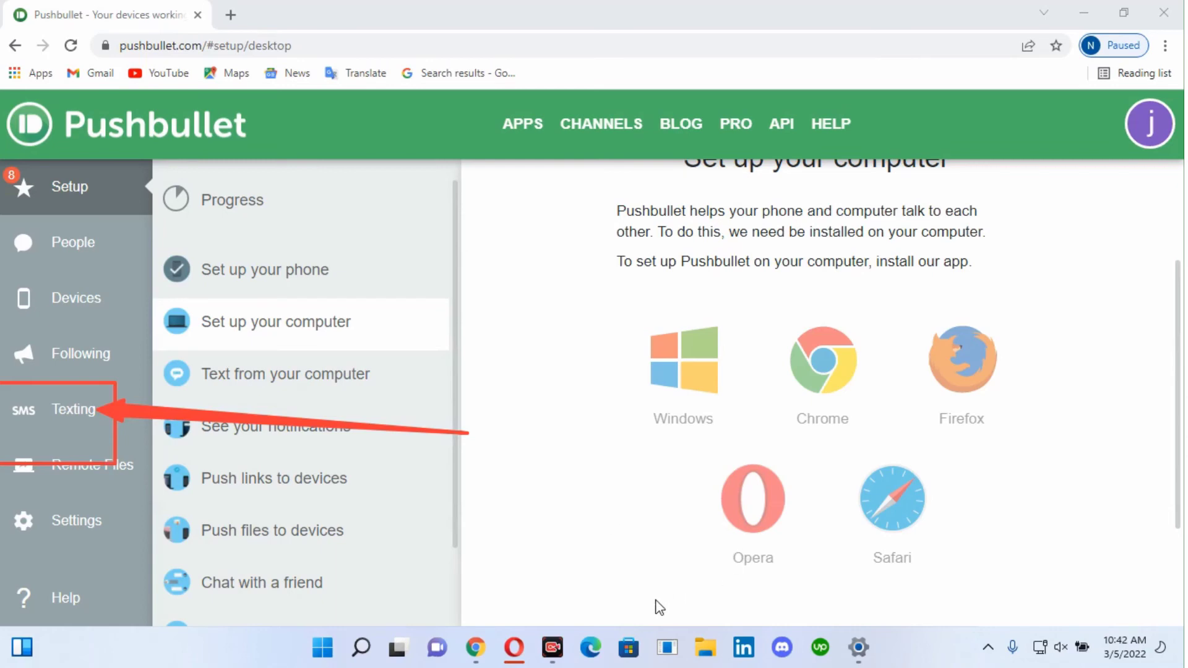
left_click(98, 420)
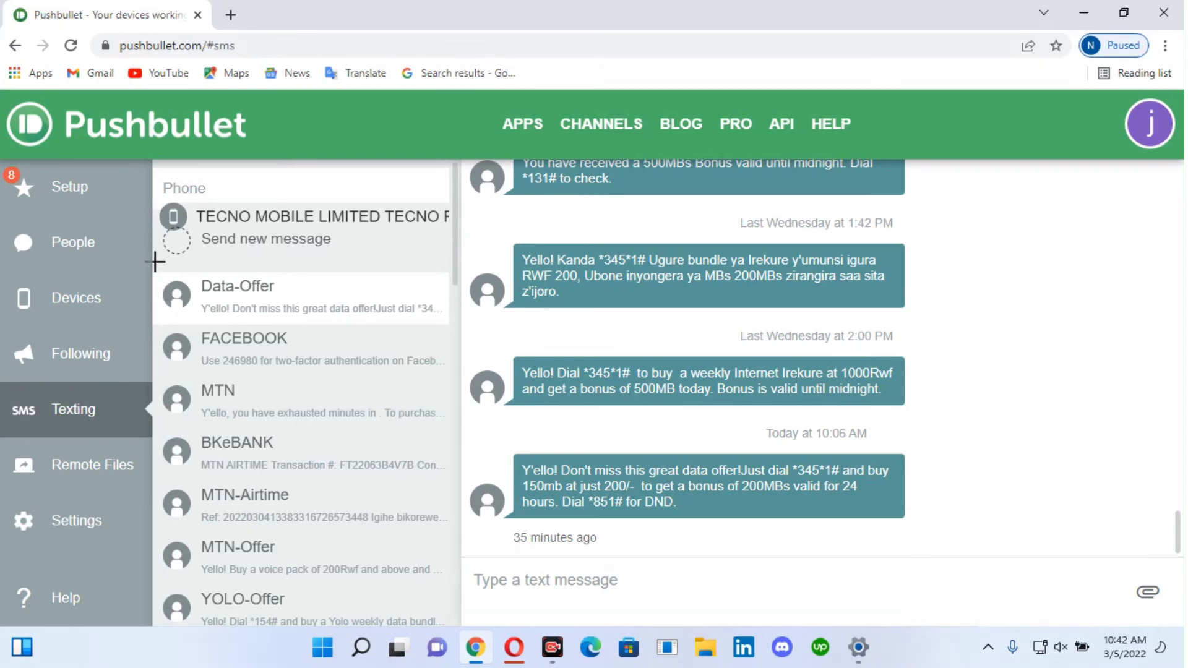
Step: Look through the phone's list of SMS conversations
mouse_move(167, 198)
left_mouse_down()
mouse_move(318, 557)
mouse_move(420, 634)
mouse_move(456, 643)
left_mouse_up()
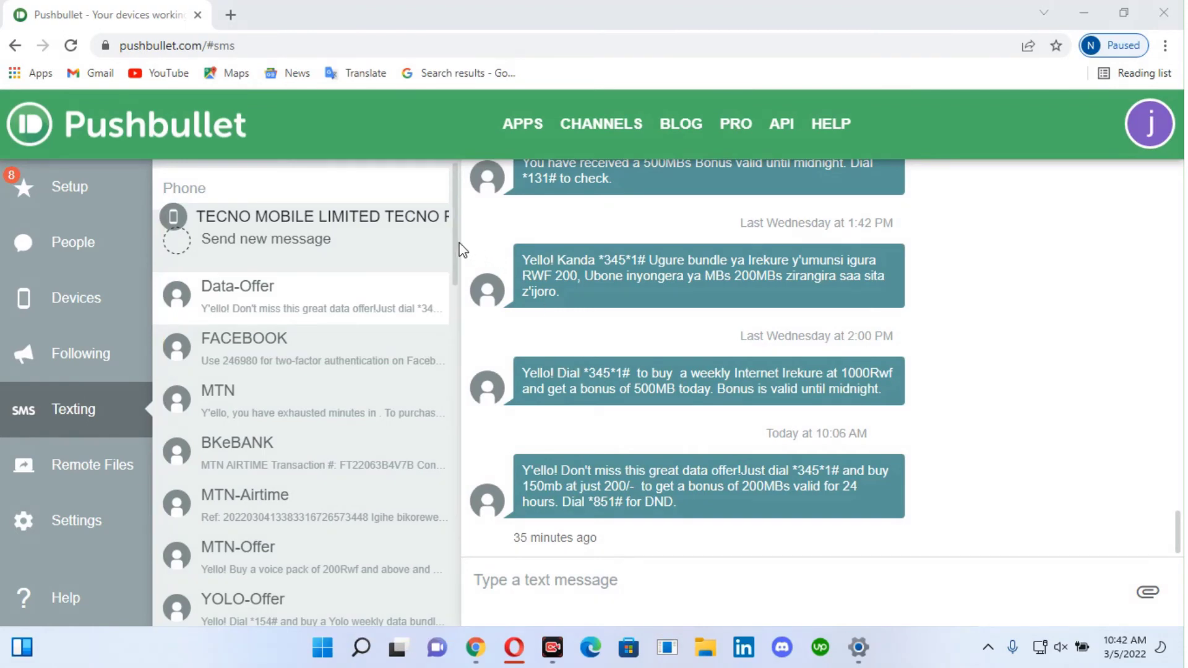
scroll(450, 248, "down", 2)
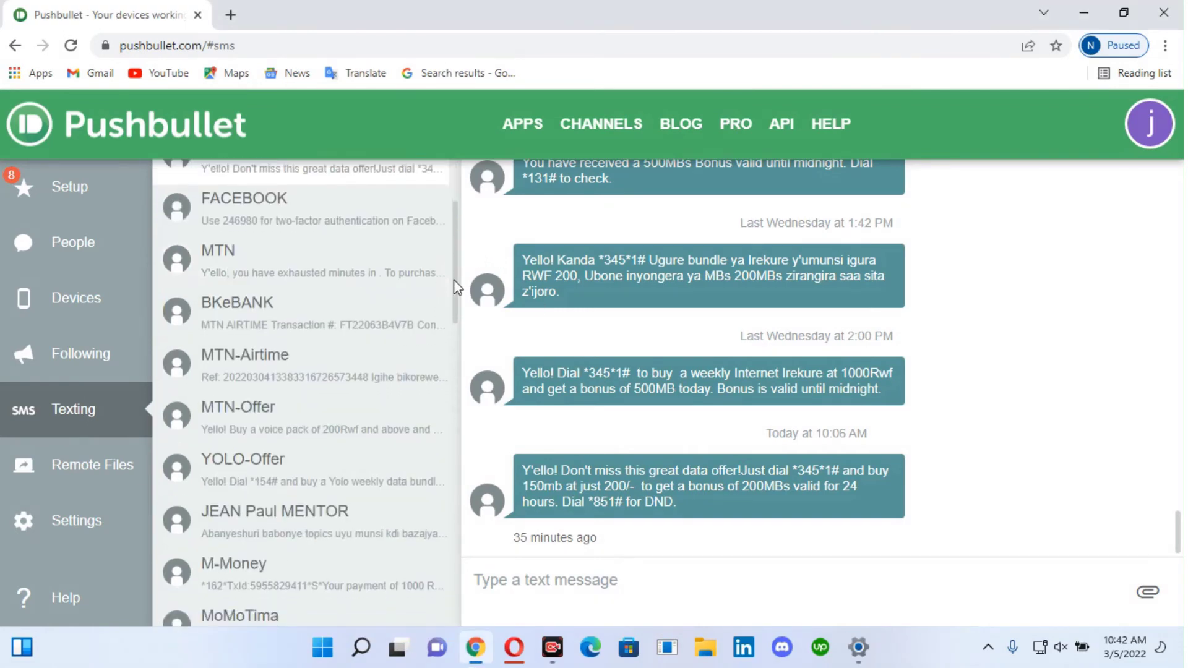
scroll(448, 229, "up", 2)
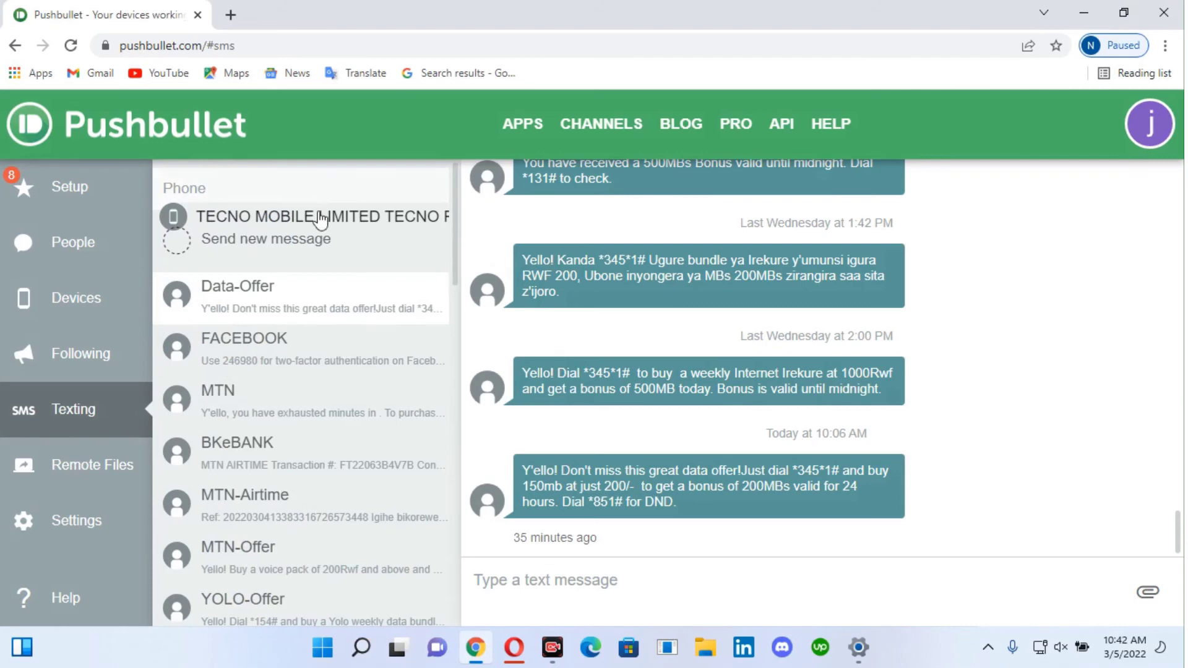
left_click_drag(454, 251, 451, 199)
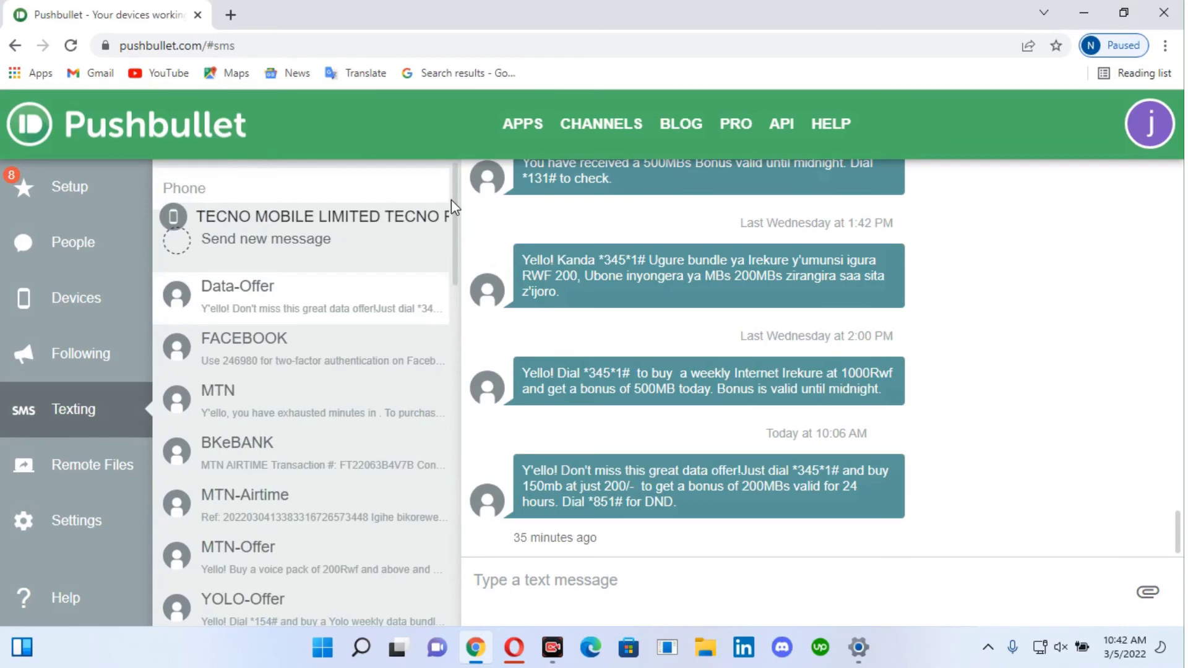
Step: Send the text message "hey how are you doing?" in the MTN conversation
left_click(269, 405)
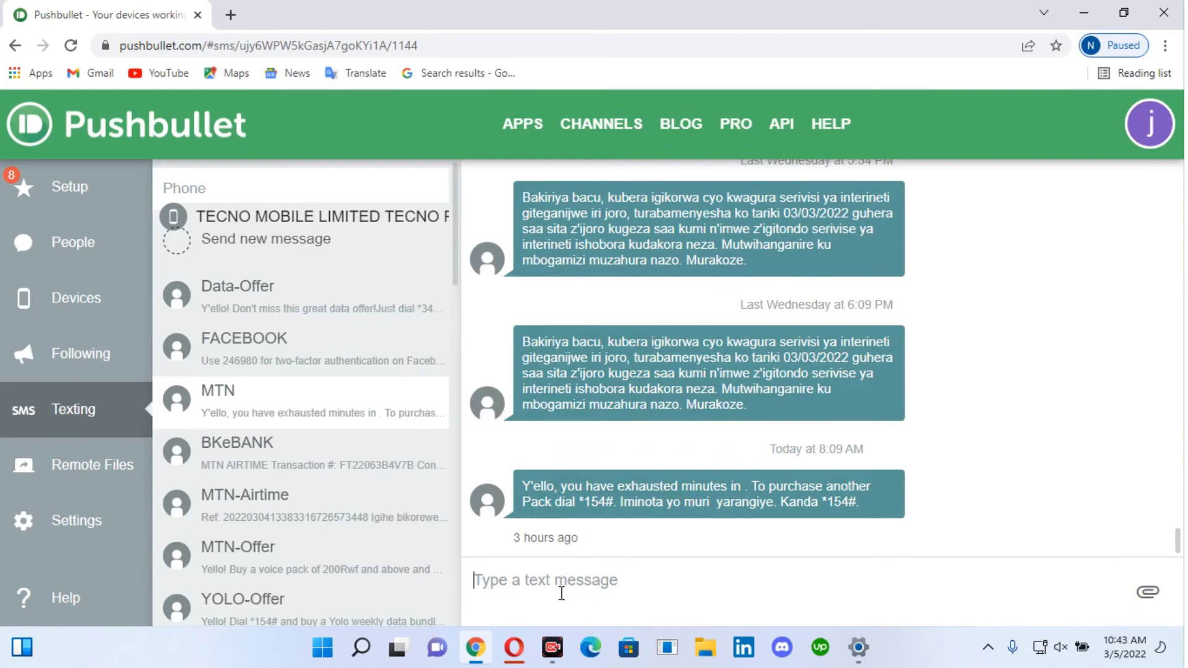
type("hey")
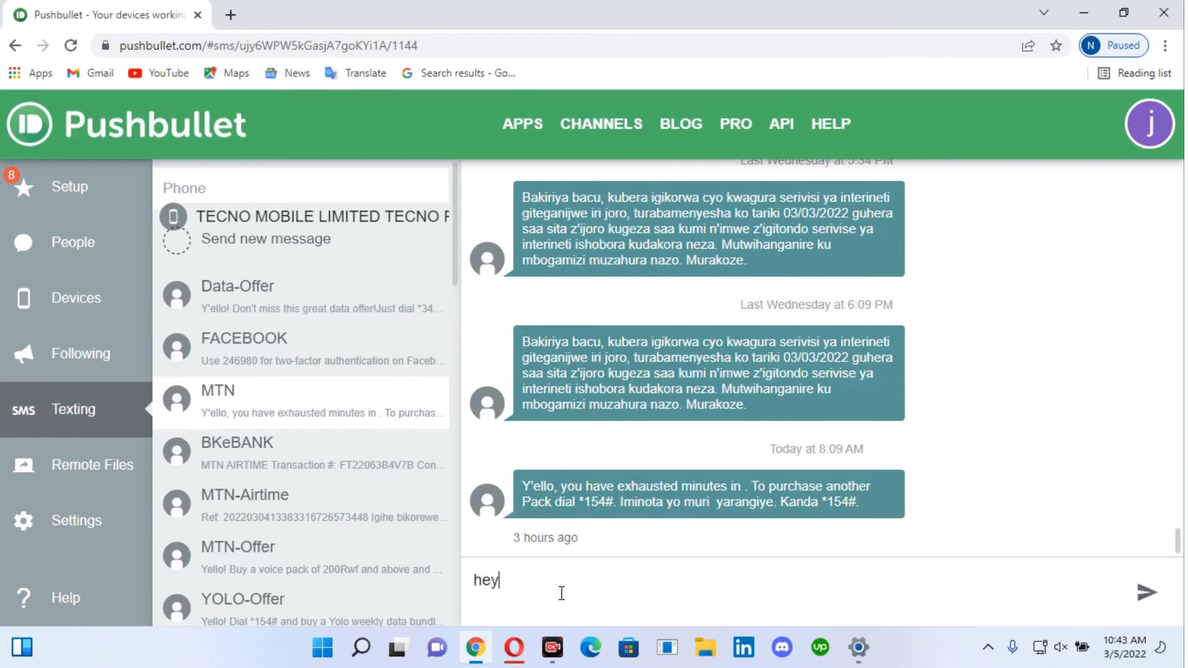
type(" how are you doing")
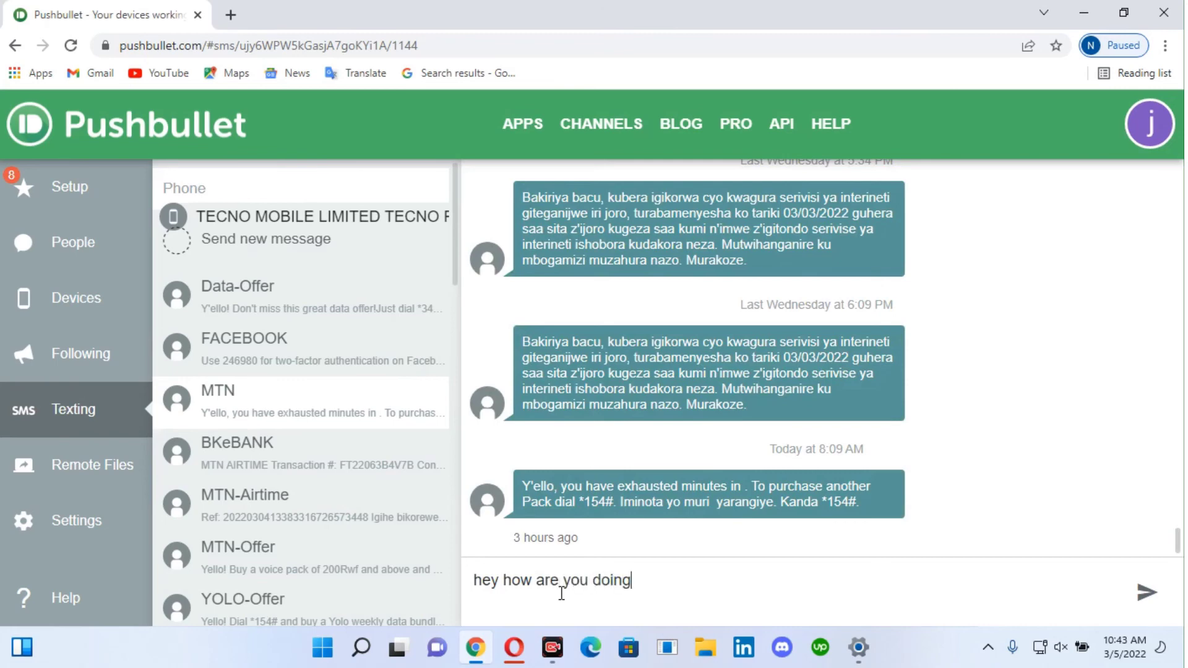
type("?")
key("Return")
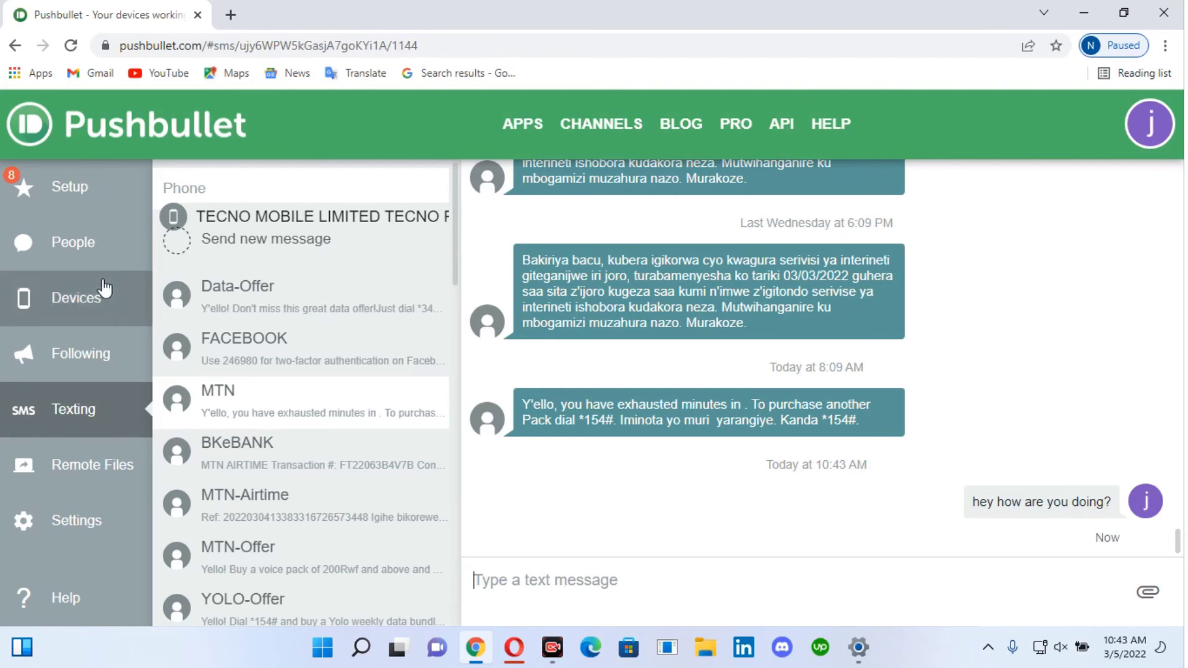
Step: Review the setup guides "See your notifications" and "Chat with a friend"
left_click(87, 204)
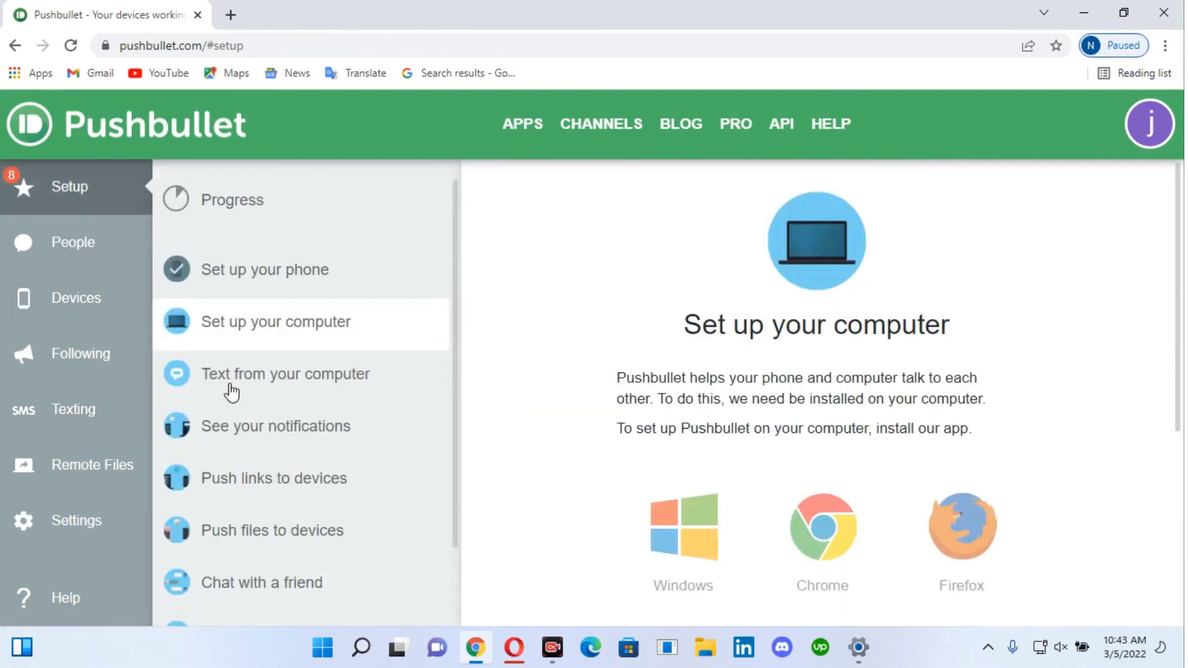
left_click(295, 435)
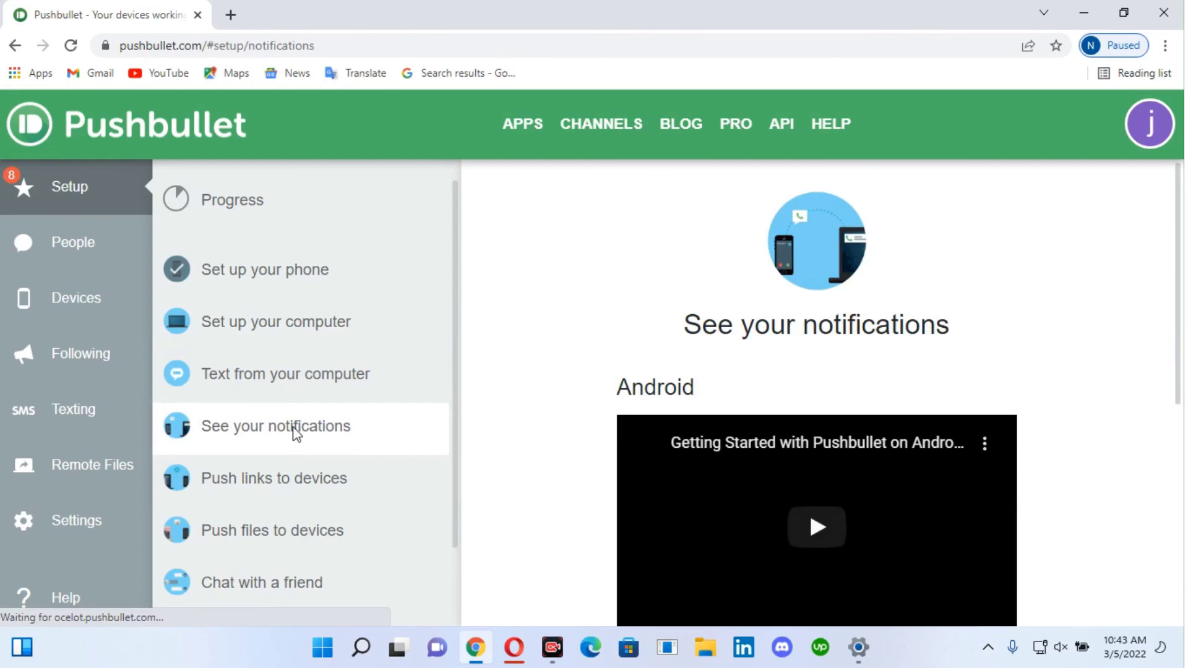
scroll(1165, 320, "down", 3)
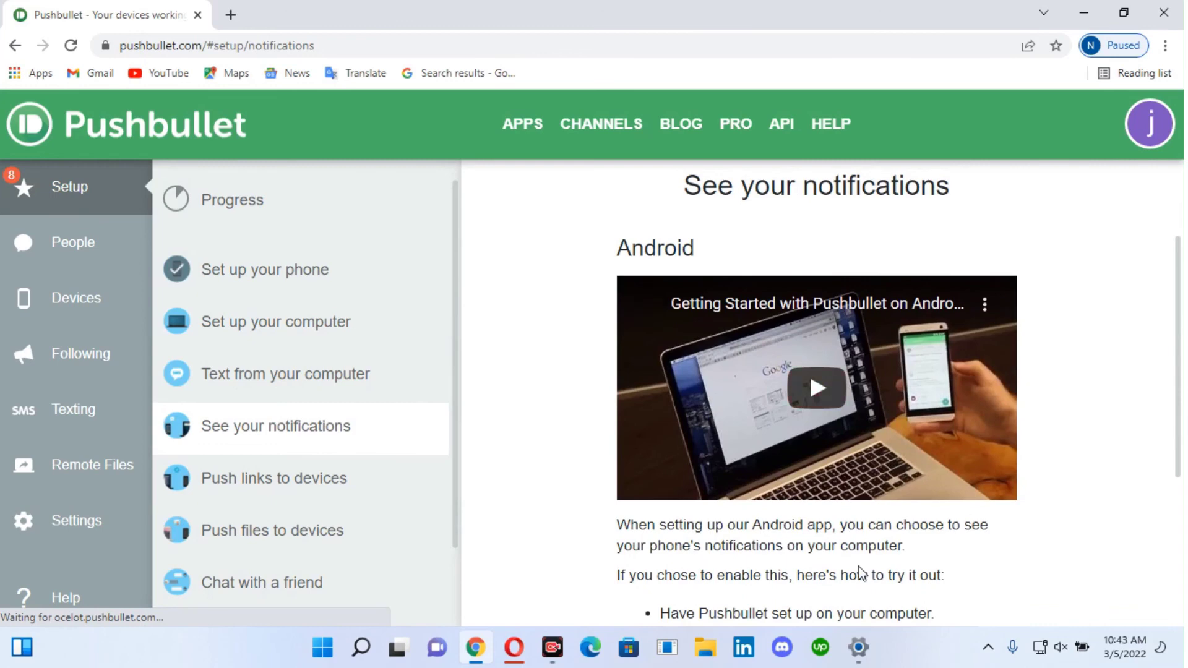
left_click(277, 590)
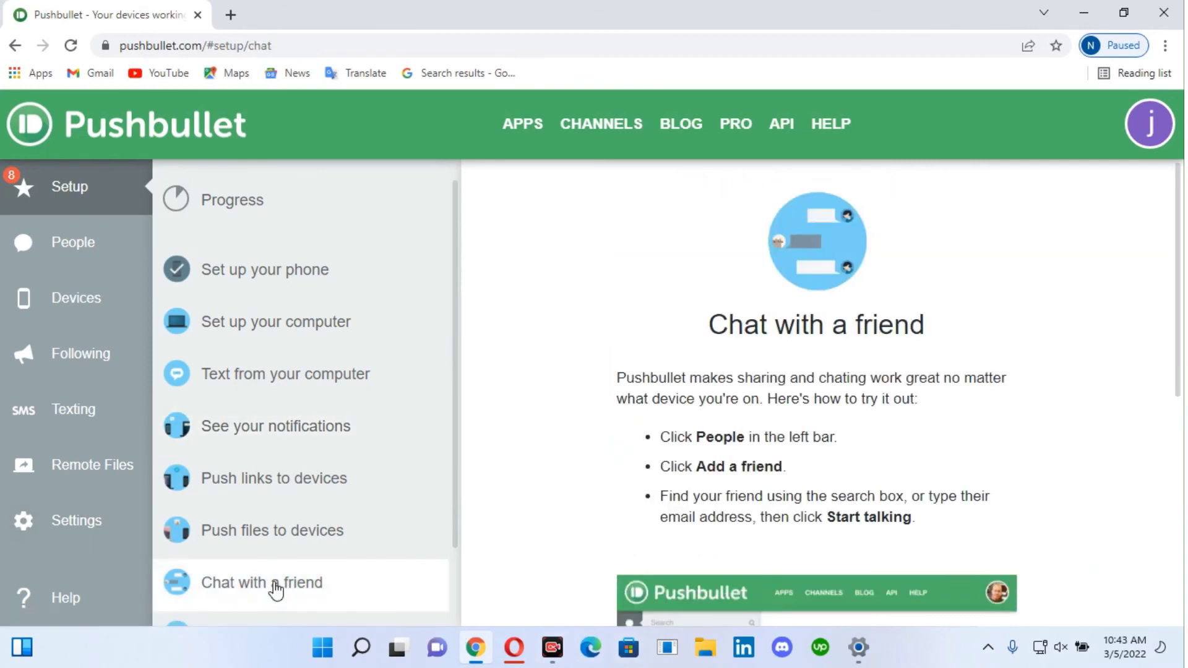
left_click_drag(1183, 266, 1183, 495)
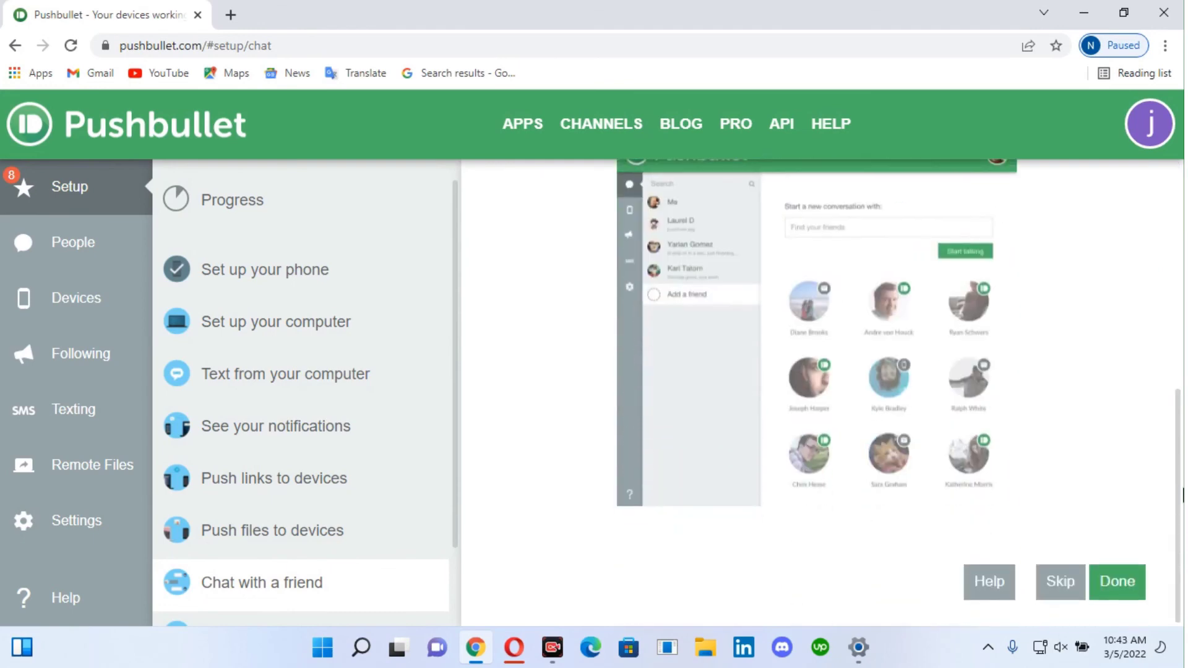